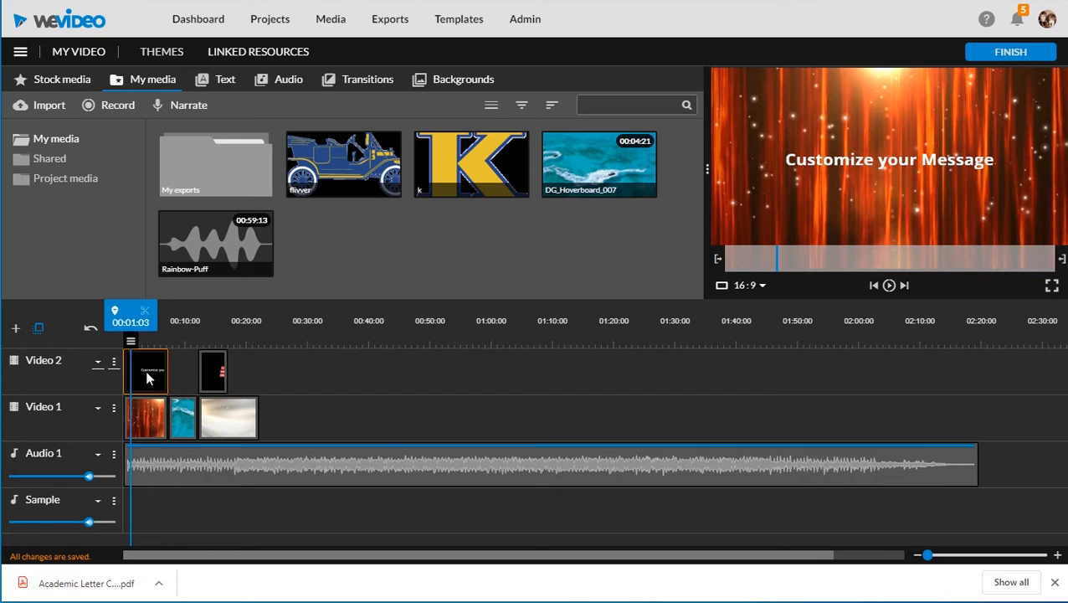
pyautogui.moveTo(132, 348)
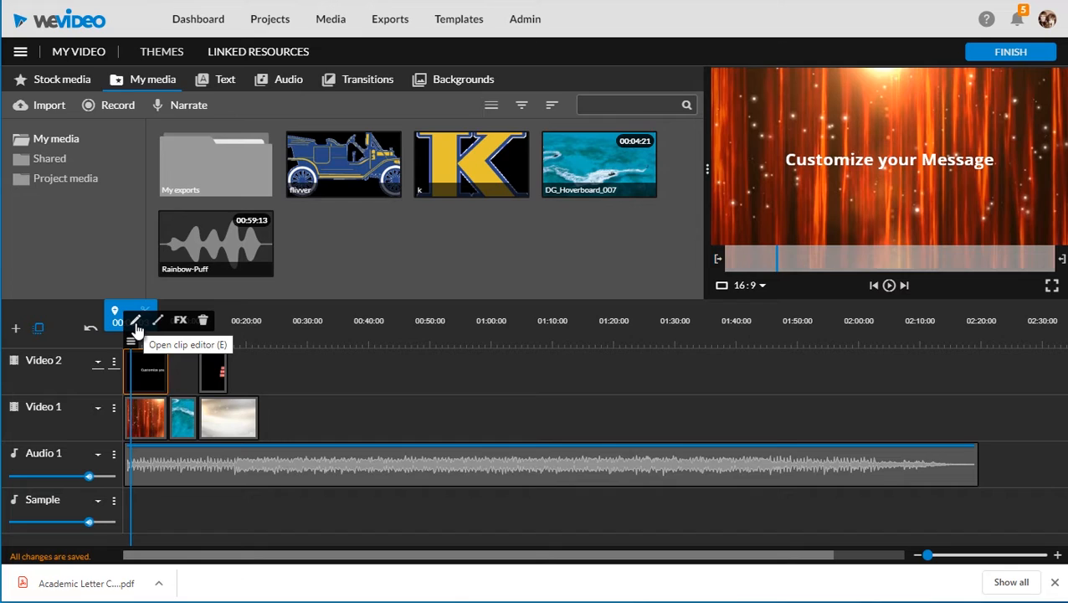
pyautogui.click(136, 323)
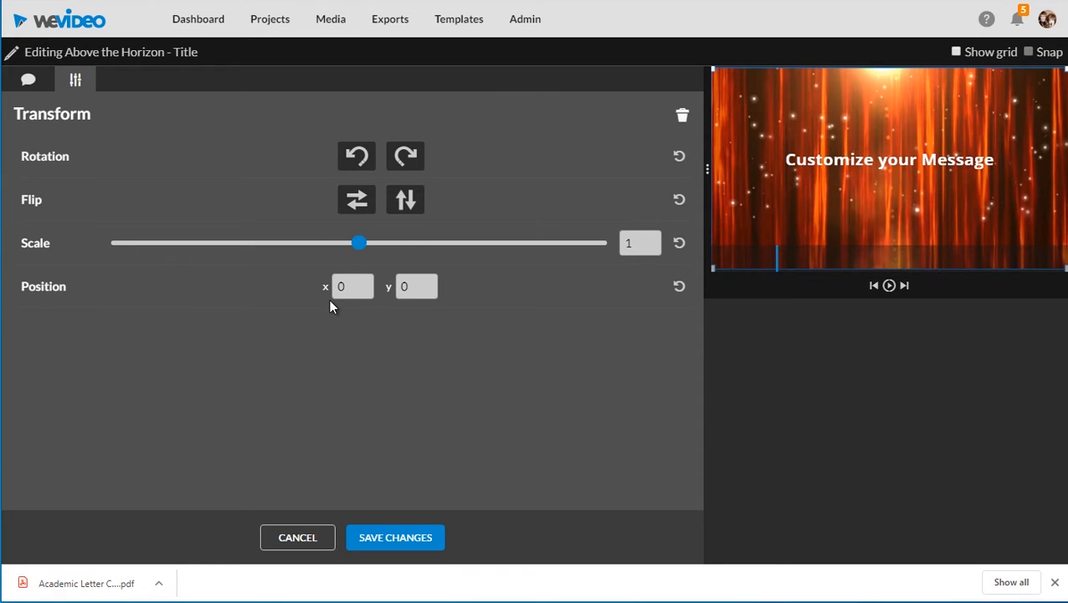
pyautogui.click(309, 541)
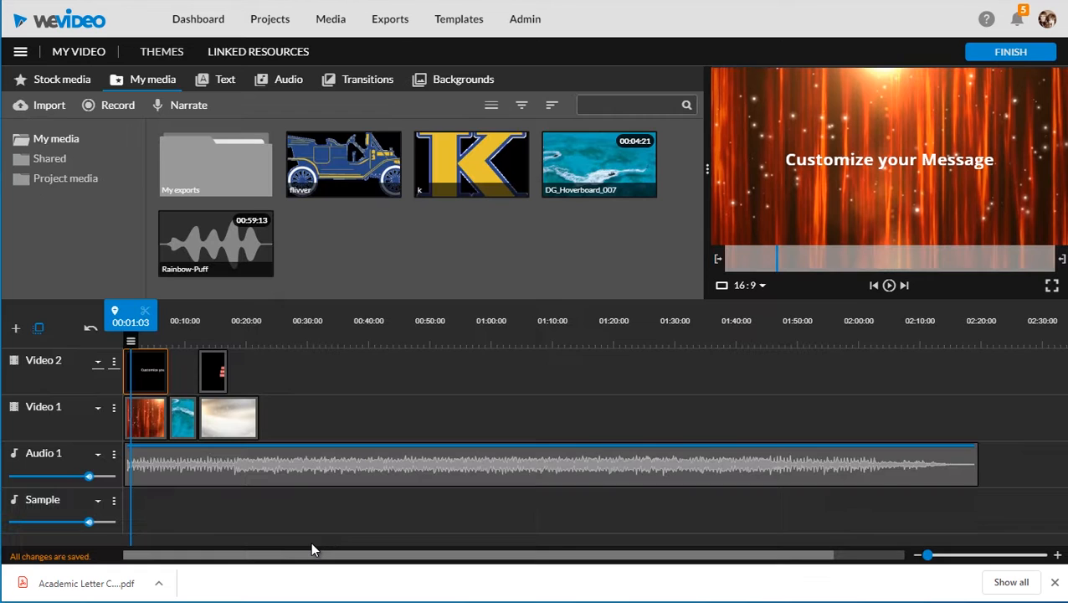
# Open the first title clip on Video 2 for editing and try rotating it counterclockwise and back clockwise twice.
pyautogui.doubleClick(146, 379)
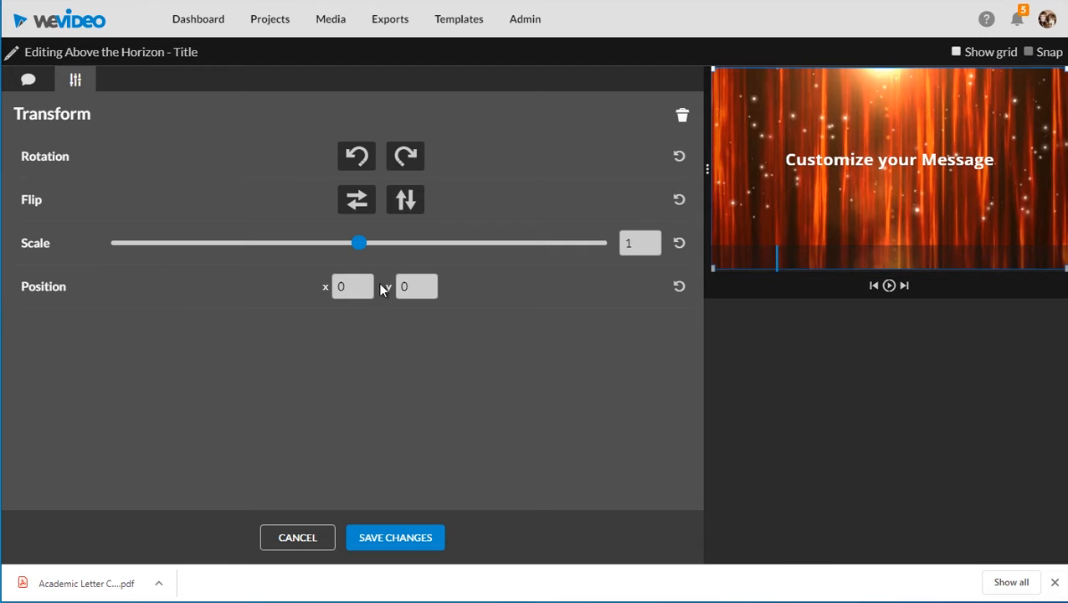
pyautogui.click(357, 157)
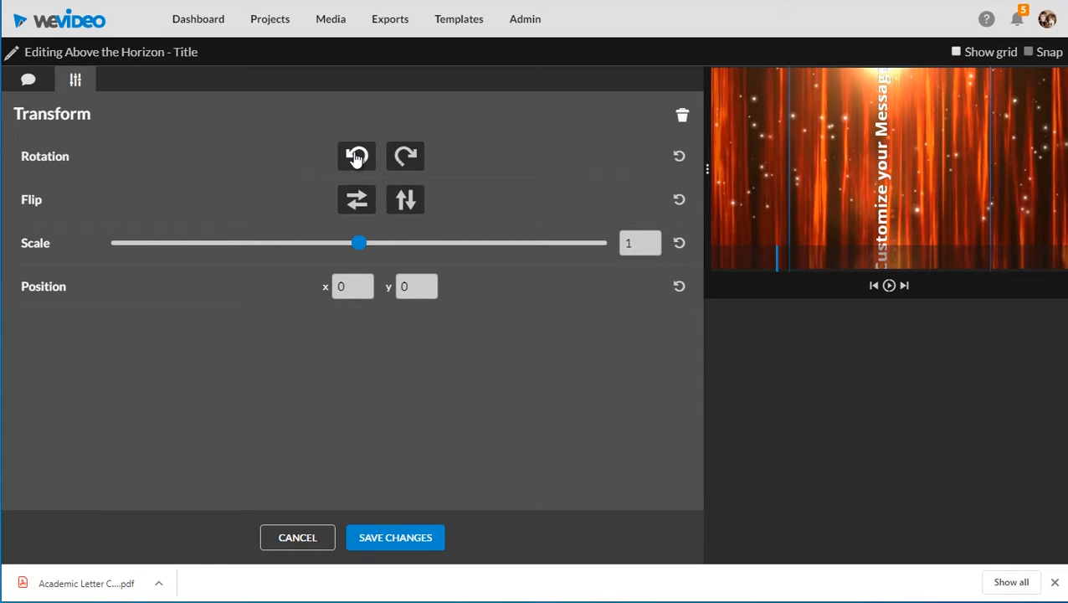
pyautogui.click(405, 157)
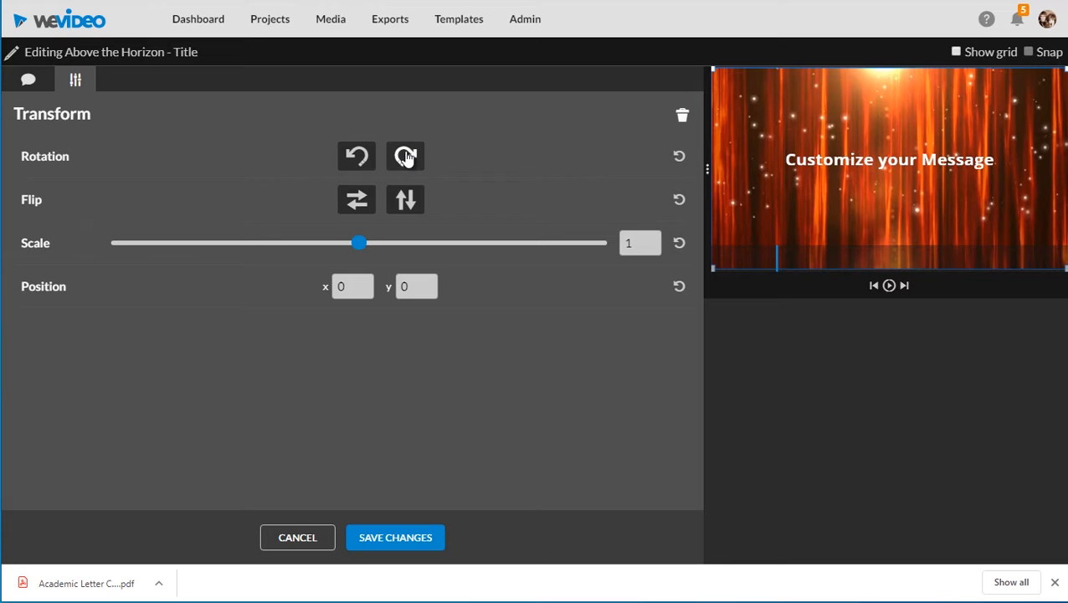
pyautogui.click(360, 159)
pyautogui.click(407, 158)
# Try flipping the title horizontally and back, and vertically and back.
pyautogui.click(359, 202)
pyautogui.click(358, 203)
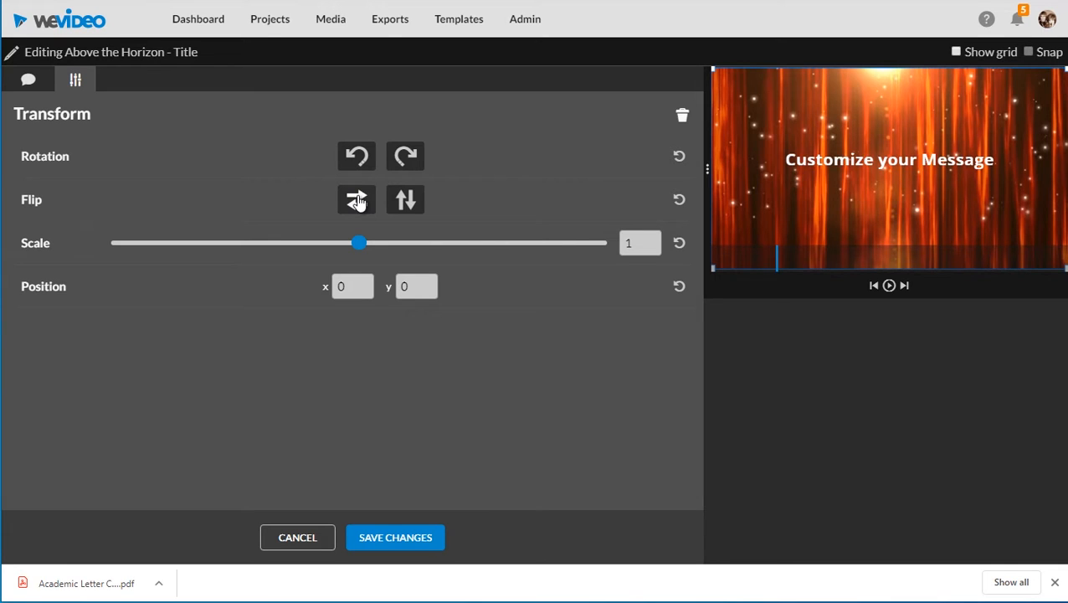
pyautogui.click(402, 199)
pyautogui.click(402, 199)
# Scale the title down to 0.91 and restore its scale to 1.
pyautogui.moveTo(361, 250)
pyautogui.mouseDown()
pyautogui.moveTo(391, 249)
pyautogui.moveTo(293, 253)
pyautogui.moveTo(340, 252)
pyautogui.mouseUp()
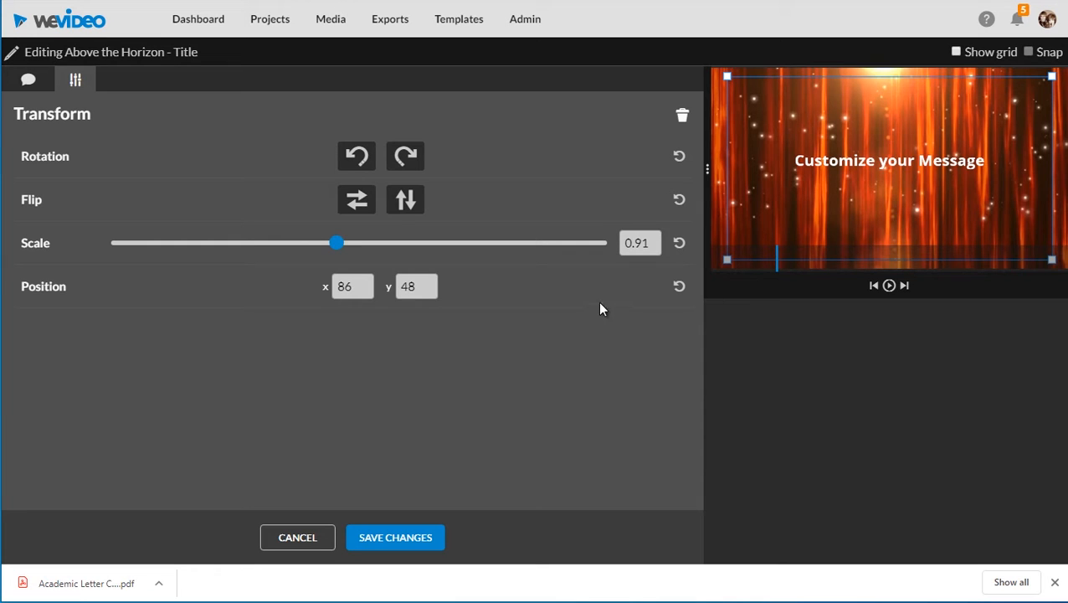
pyautogui.moveTo(653, 242); pyautogui.dragTo(608, 247)
pyautogui.write('1')
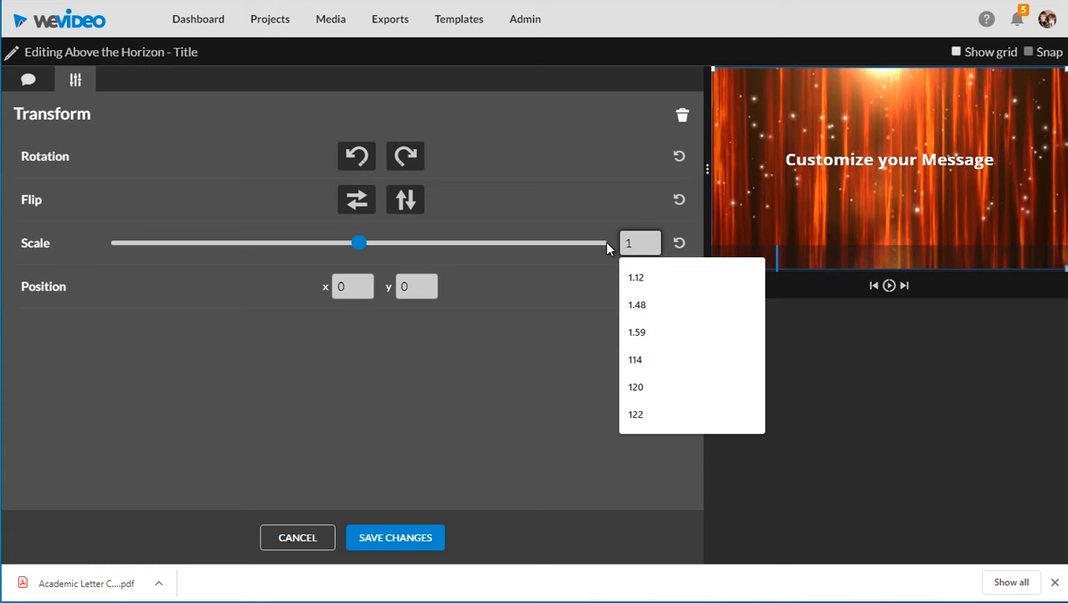
pyautogui.click(537, 313)
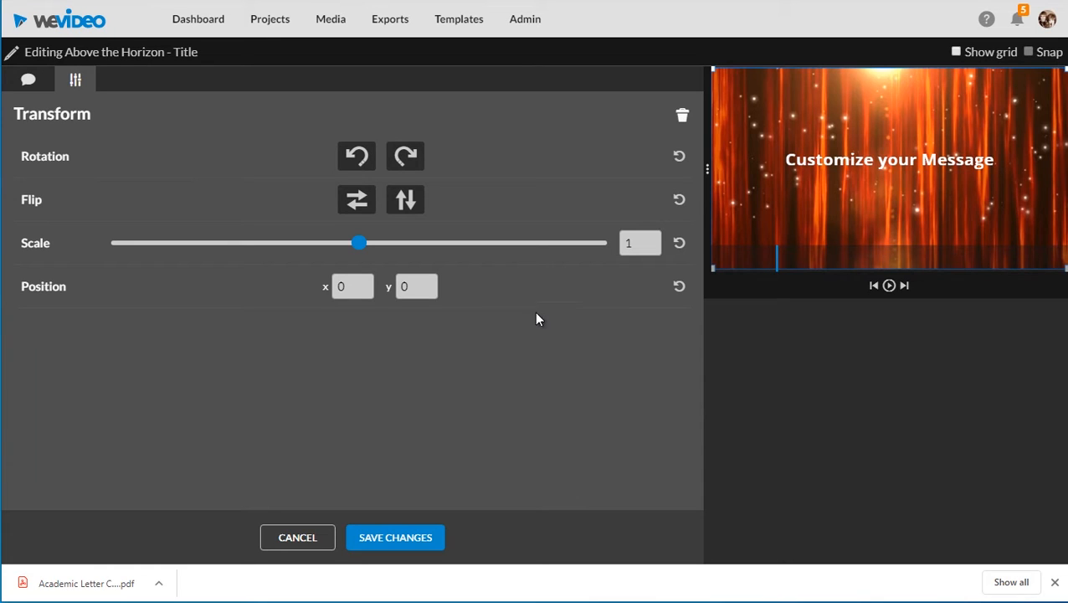
# Move the title down in the preview to about x 32, y 200, and reset its position.
pyautogui.click(356, 287)
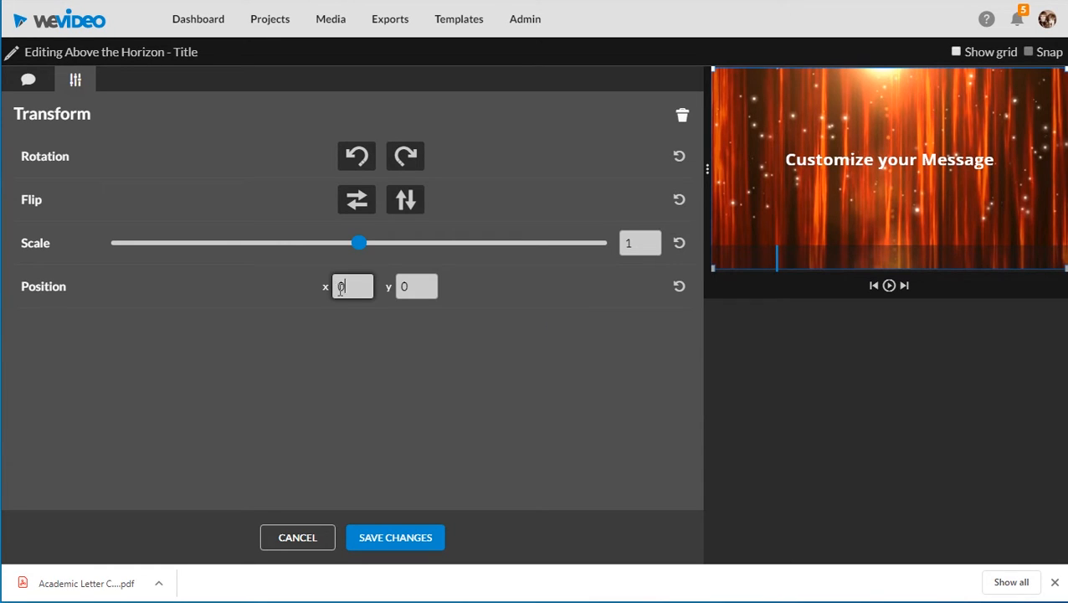
pyautogui.click(404, 286)
pyautogui.moveTo(405, 286); pyautogui.dragTo(432, 287)
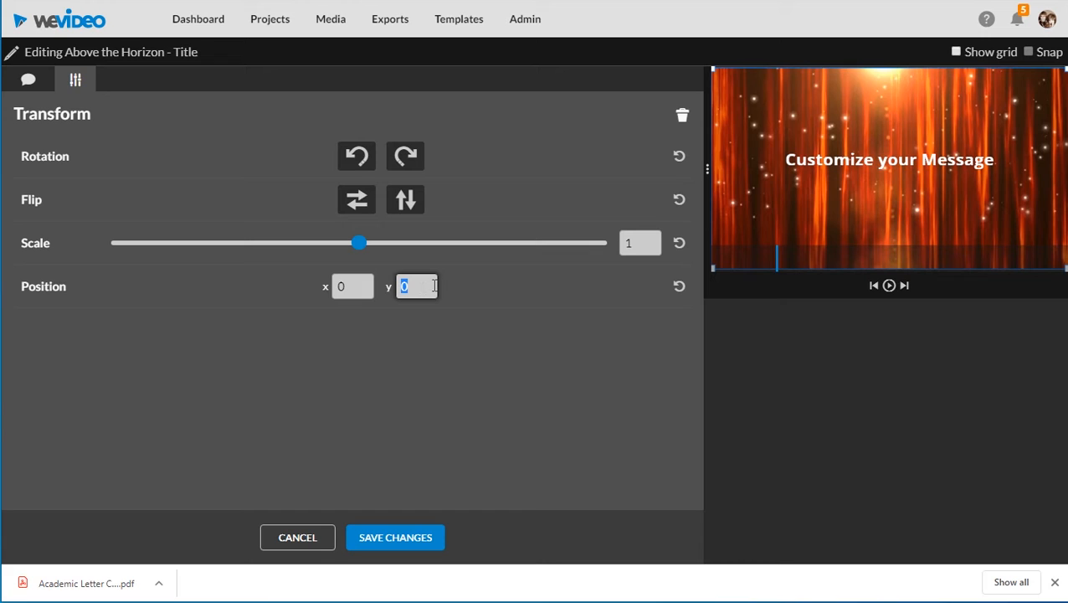
pyautogui.click(470, 297)
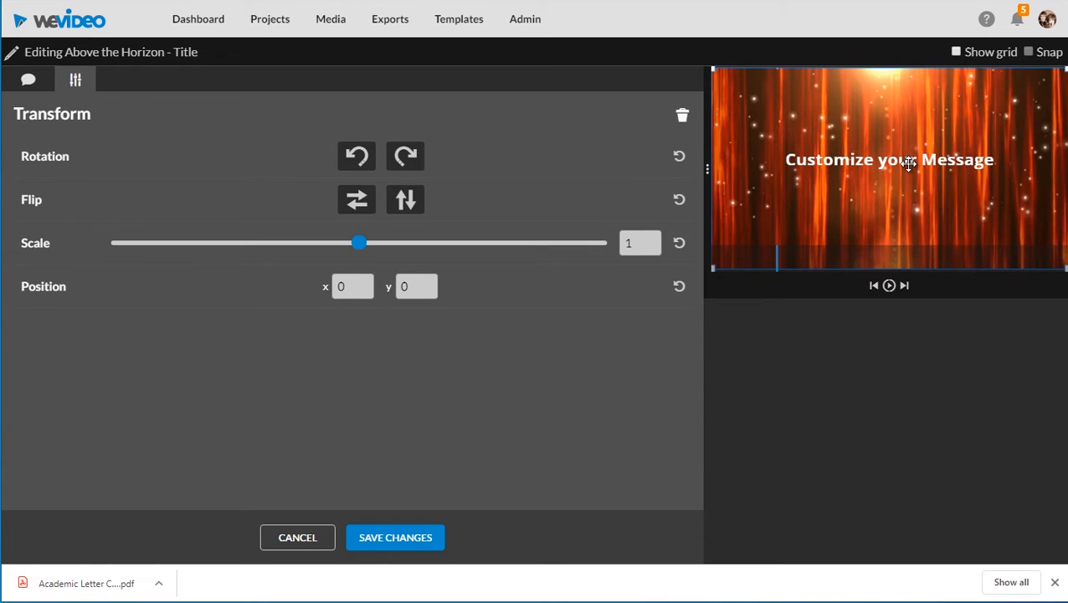
pyautogui.moveTo(903, 162); pyautogui.dragTo(915, 201)
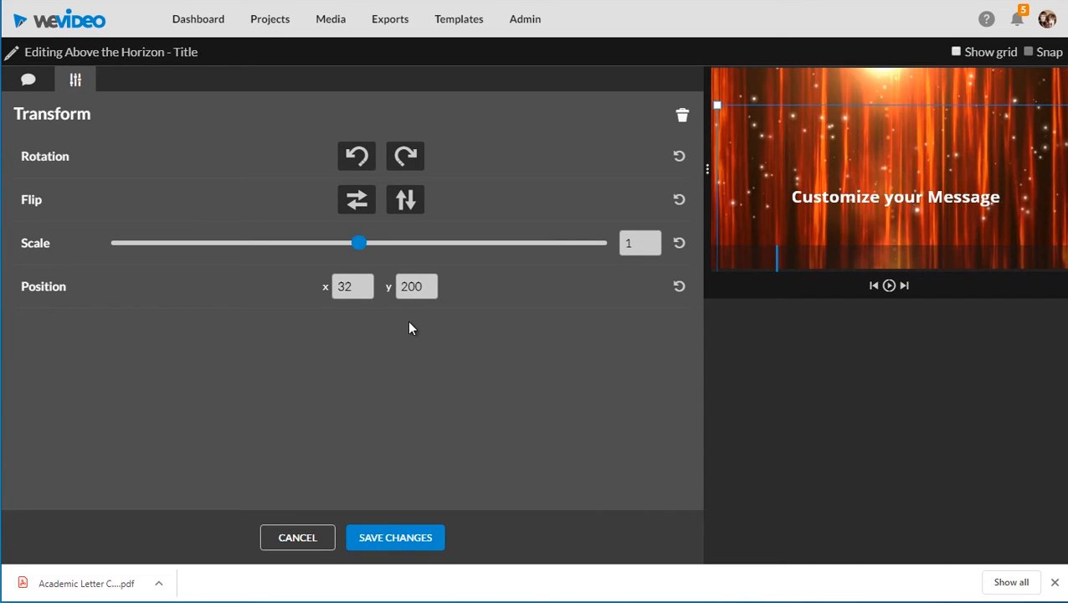
pyautogui.click(679, 288)
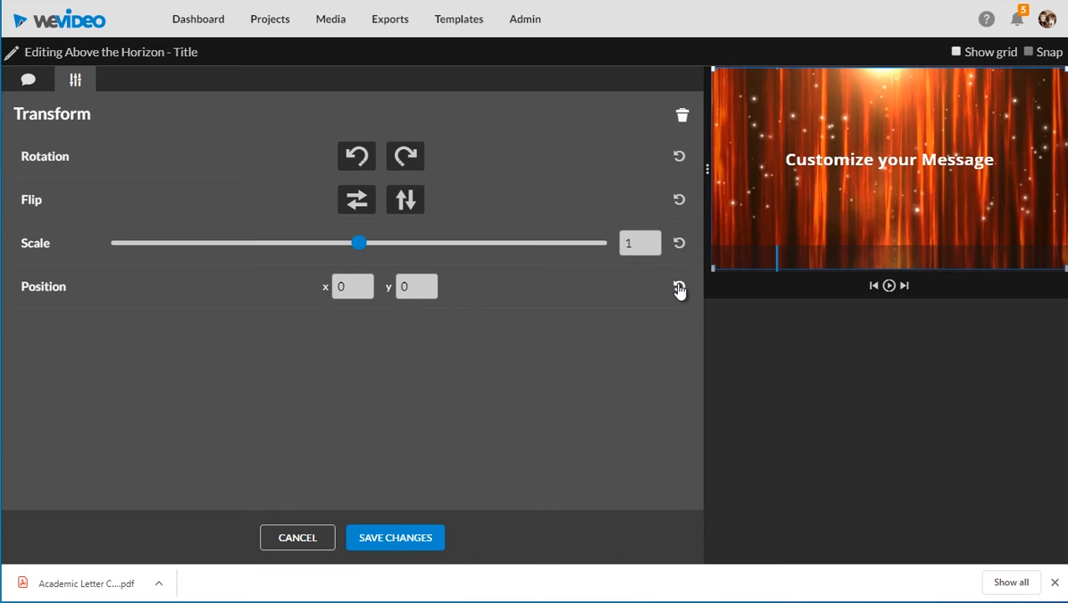
# Try the title colours gold #f1c232 and pale yellow #ffe599, and set the colour back to white.
pyautogui.click(28, 82)
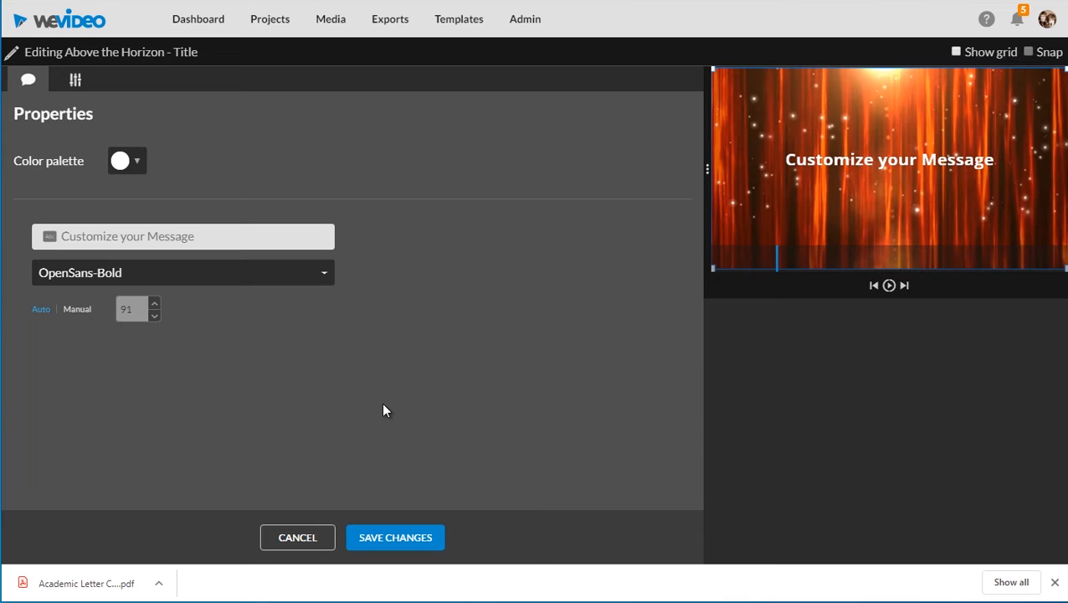
pyautogui.click(138, 164)
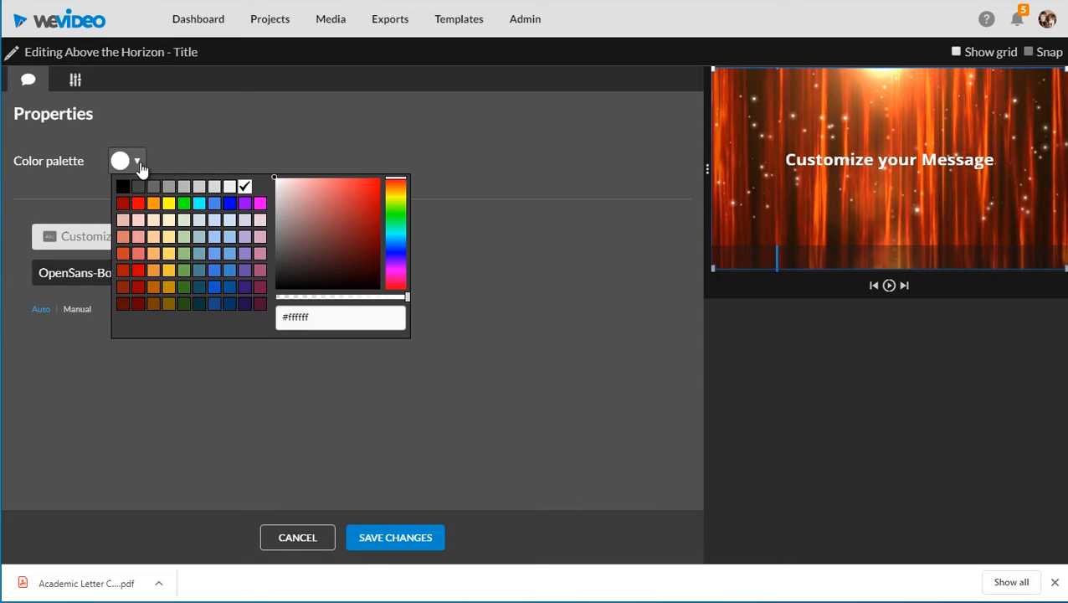
pyautogui.click(168, 270)
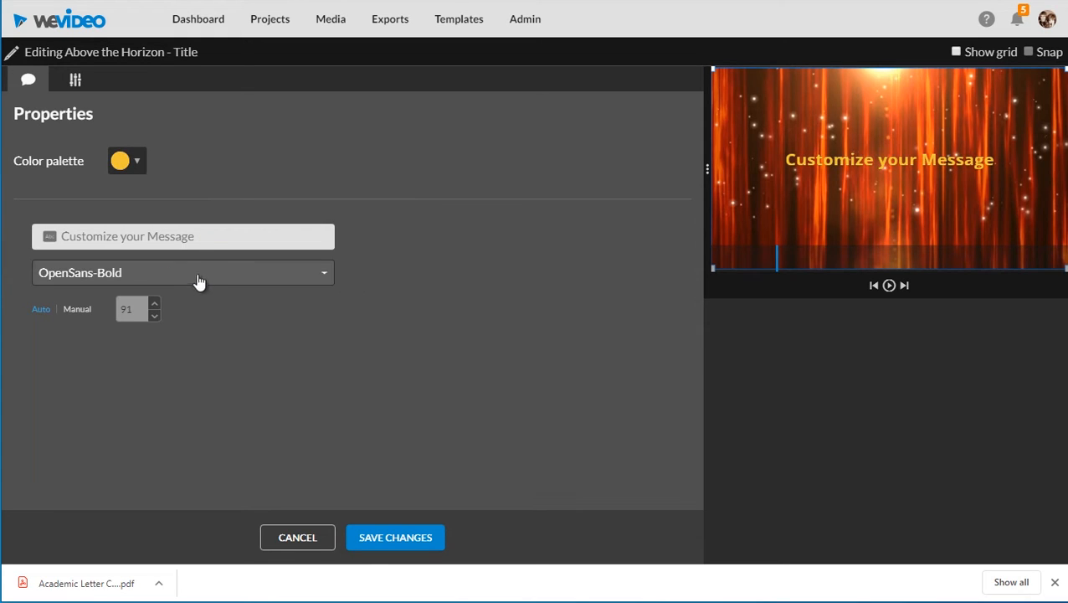
pyautogui.click(135, 161)
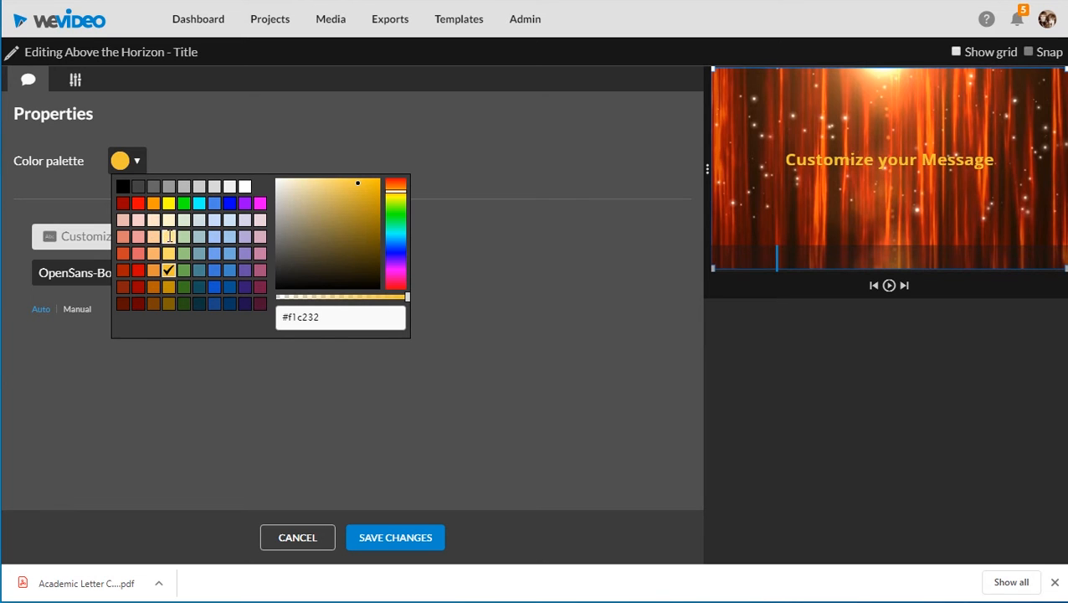
pyautogui.click(167, 237)
pyautogui.click(136, 161)
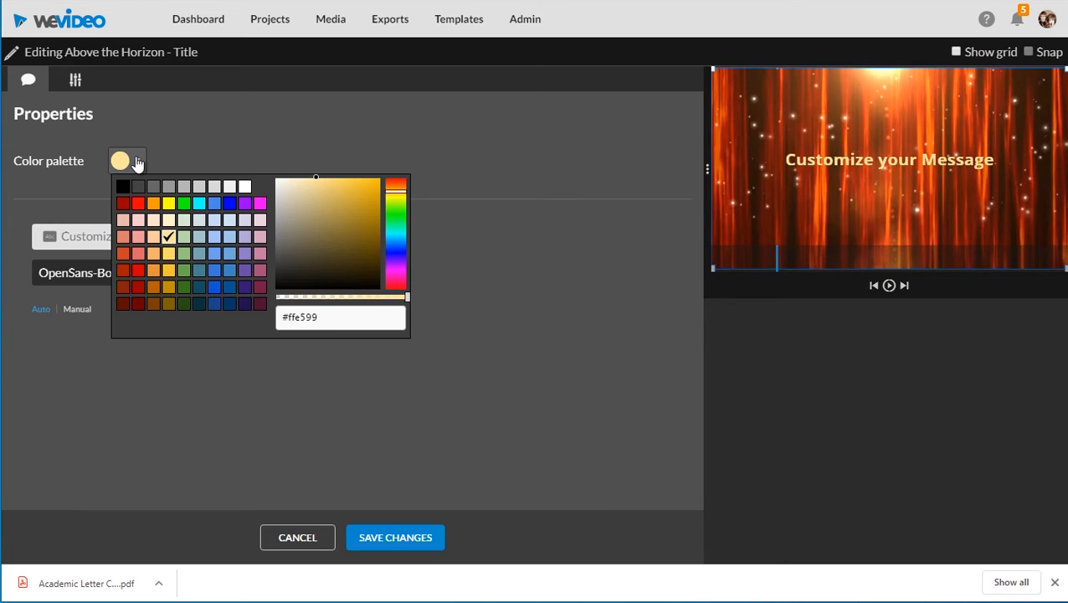
pyautogui.click(245, 187)
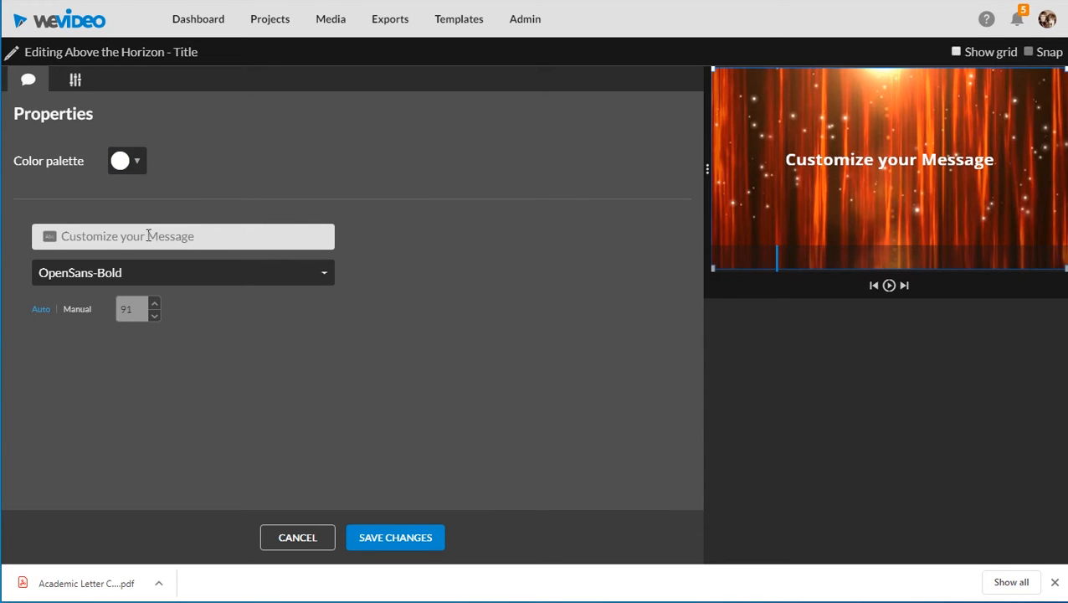
# Replace the title's placeholder message with "Hello Class!!".
pyautogui.click(217, 238)
pyautogui.write('Hell')
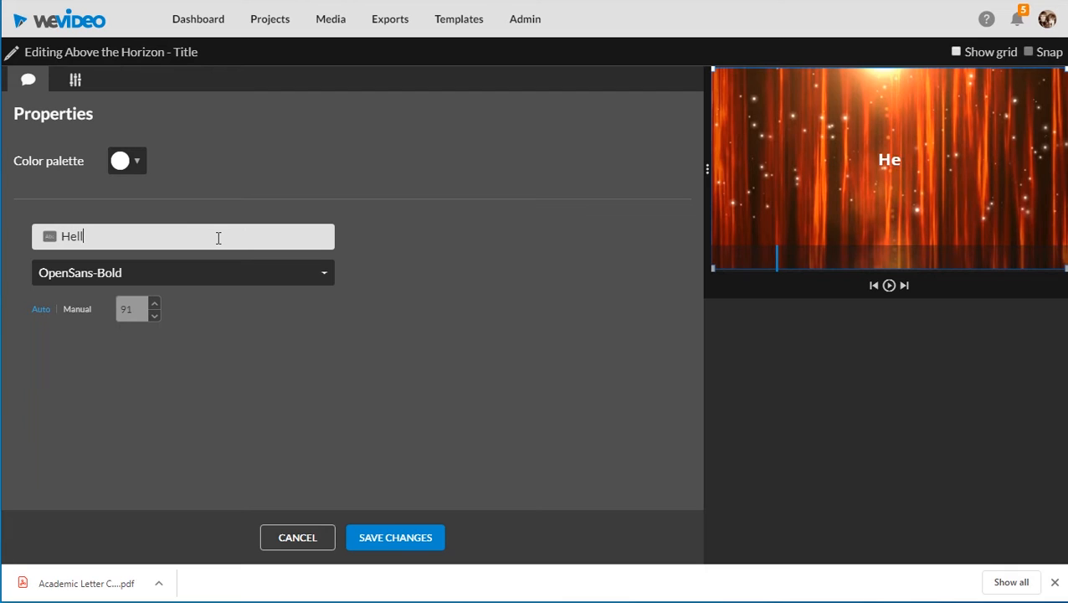
pyautogui.write('o Class!!')
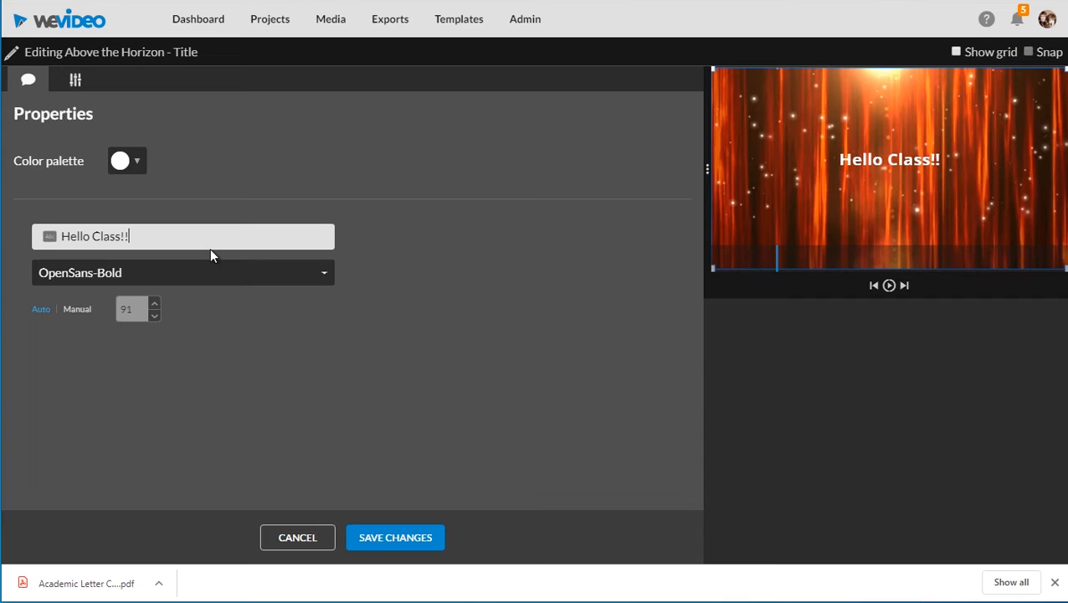
# Change the title's font to AlfaSlabOne and close the font list without picking another one.
pyautogui.click(119, 276)
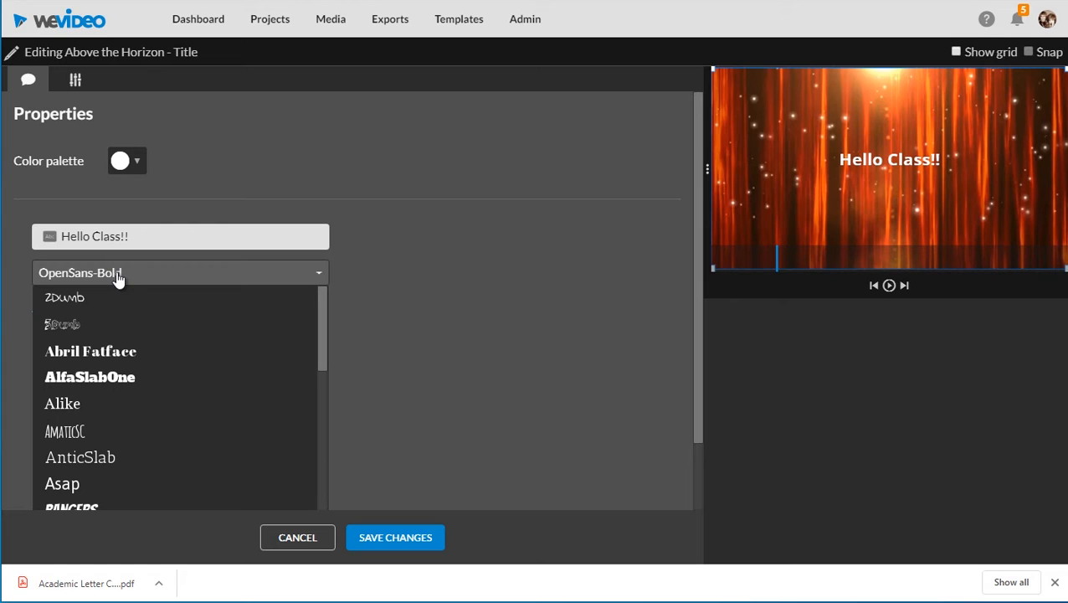
pyautogui.click(123, 379)
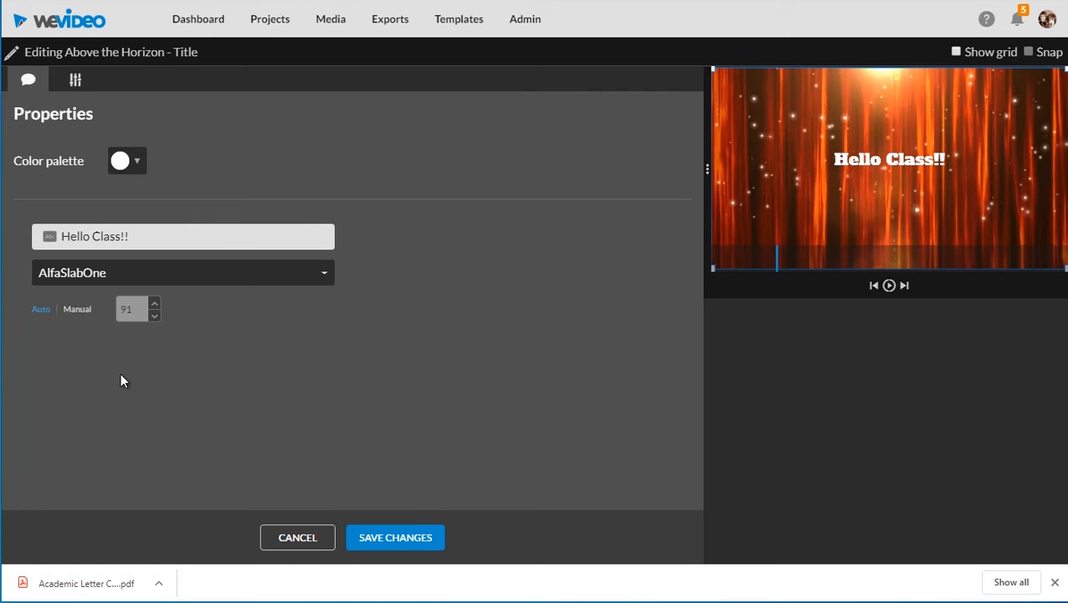
pyautogui.click(325, 289)
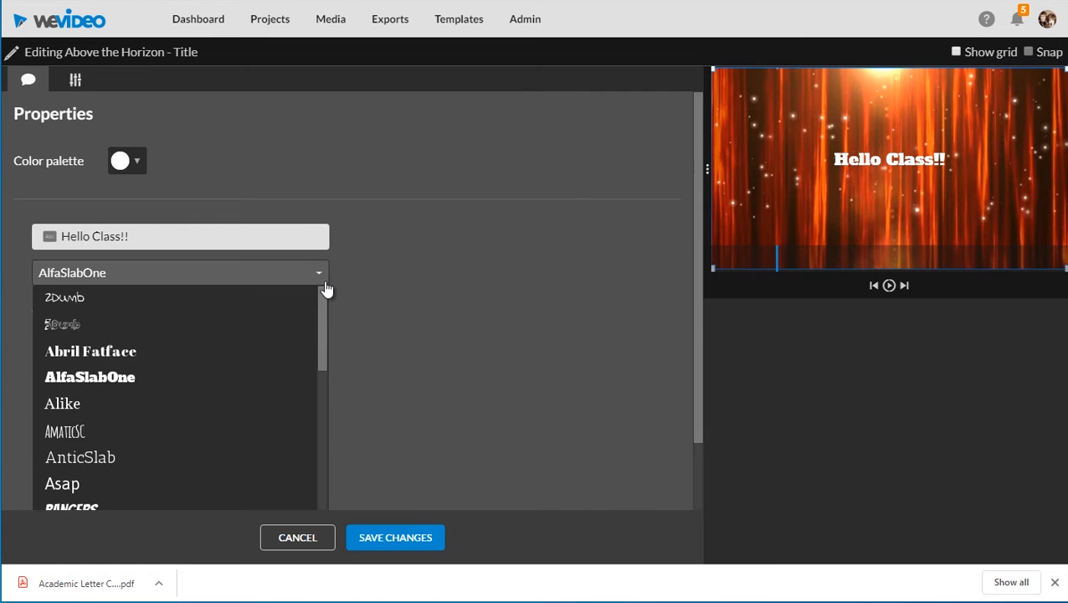
pyautogui.moveTo(322, 298)
pyautogui.mouseDown()
pyautogui.moveTo(326, 440)
pyautogui.moveTo(328, 278)
pyautogui.mouseUp()
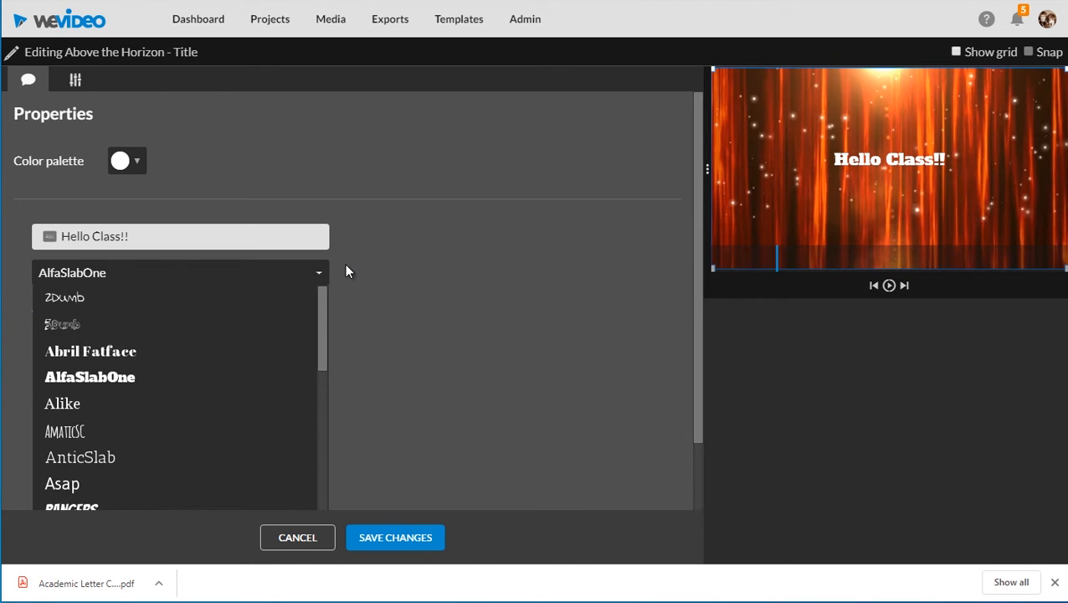
pyautogui.click(327, 272)
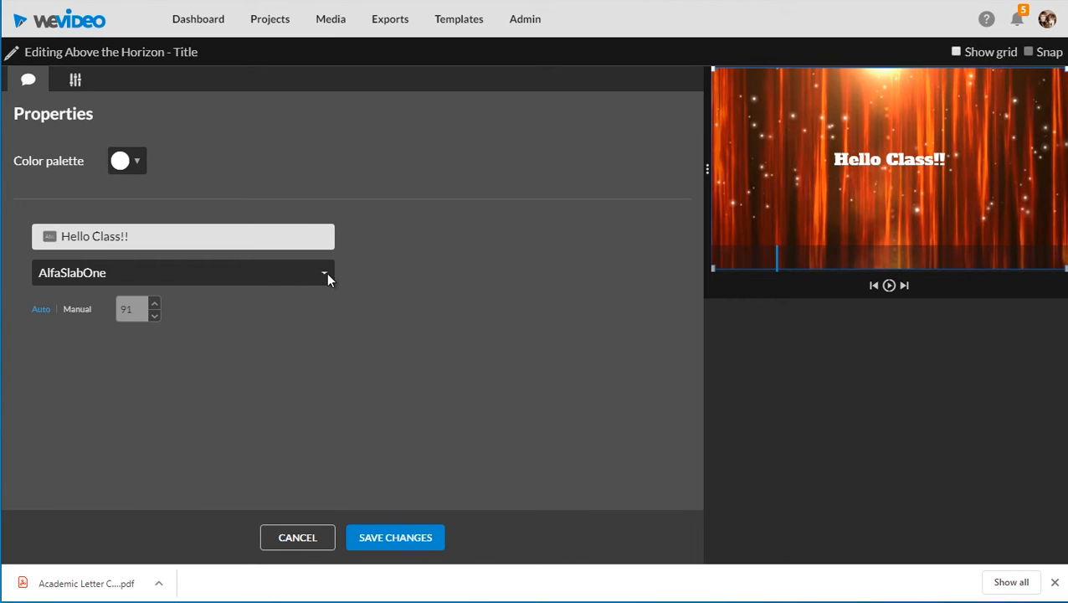
# Enlarge the title text to a manual size of 200, return it to automatic sizing, and discard the clip edits.
pyautogui.click(75, 310)
pyautogui.click(155, 304)
pyautogui.click(155, 304)
pyautogui.click(155, 304)
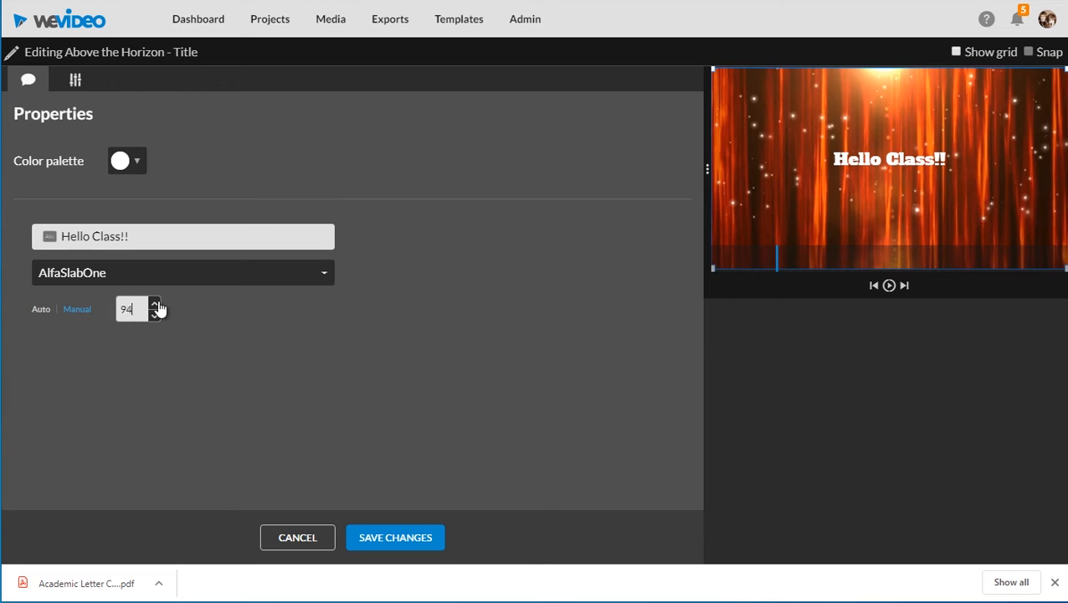
pyautogui.click(155, 304)
pyautogui.click(155, 304)
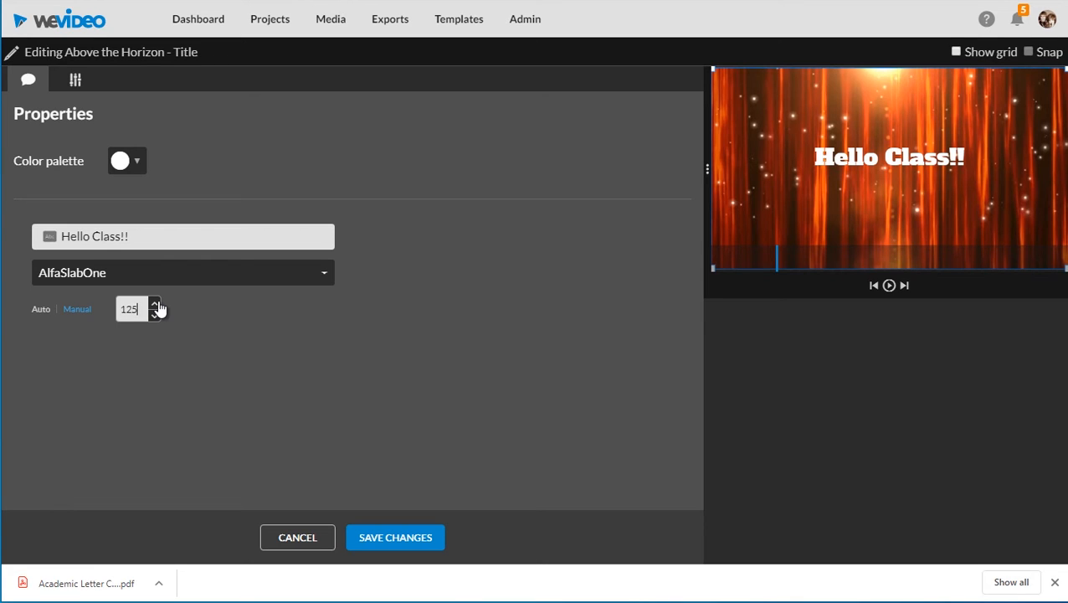
pyautogui.click(155, 304)
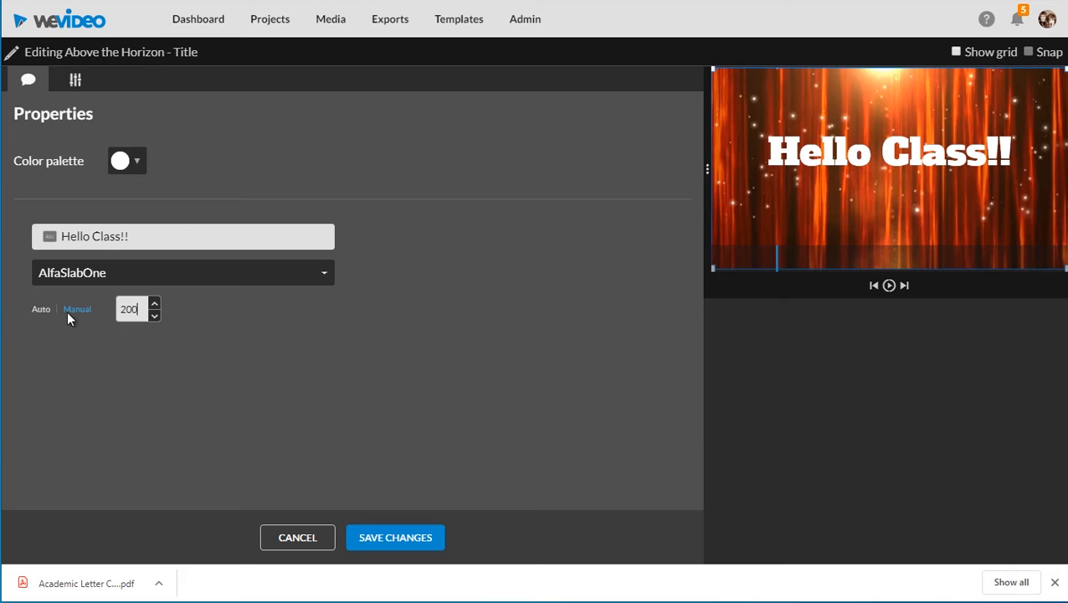
pyautogui.click(42, 309)
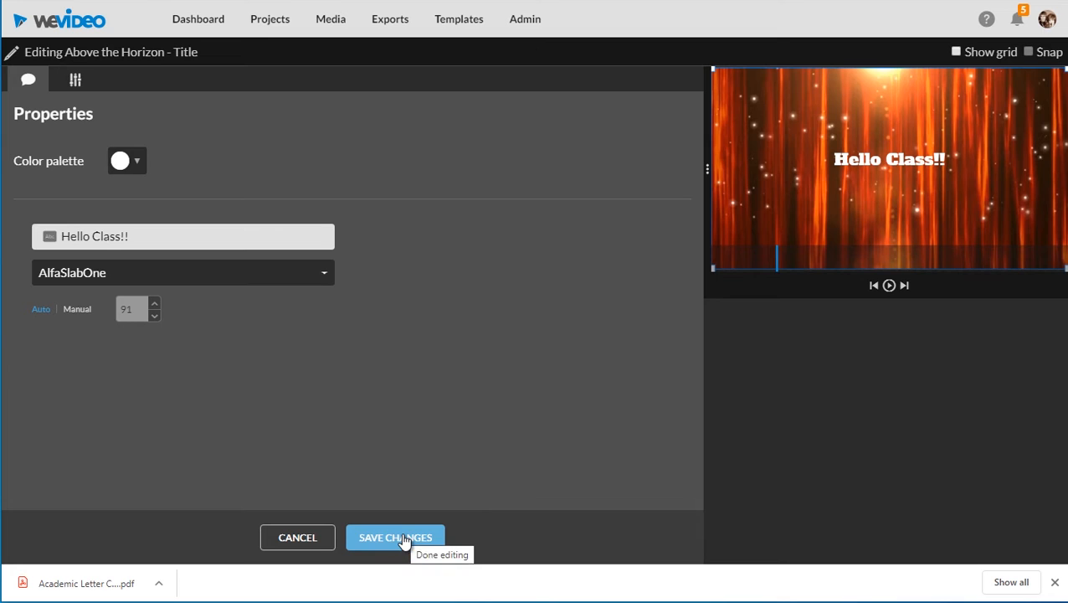
pyautogui.click(294, 540)
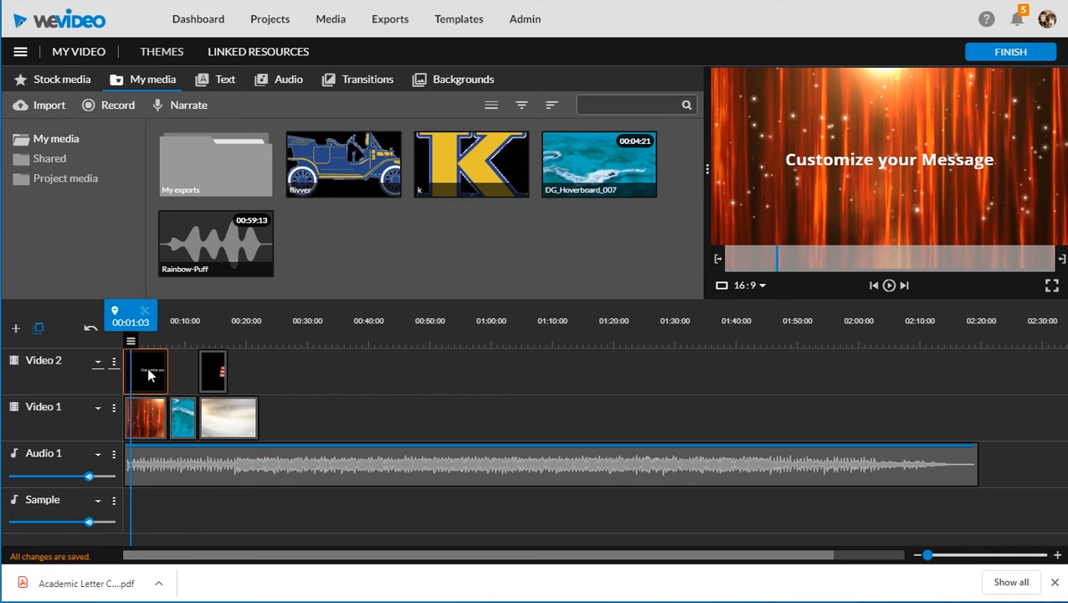
# Open the opacity options of the first title clip on Video 2 and turn on its fade.
pyautogui.moveTo(131, 343)
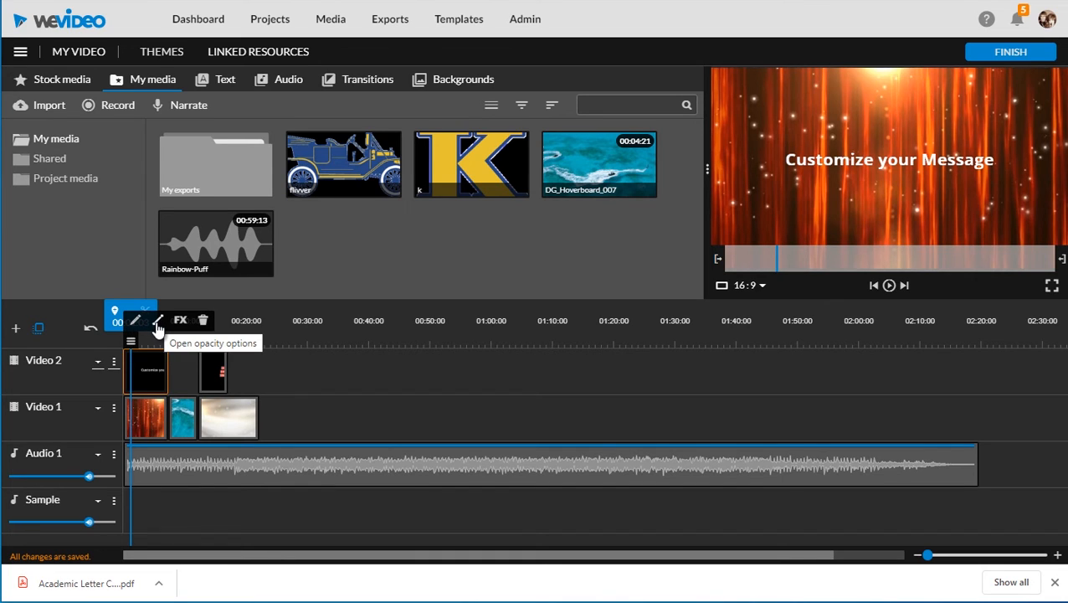
pyautogui.click(157, 326)
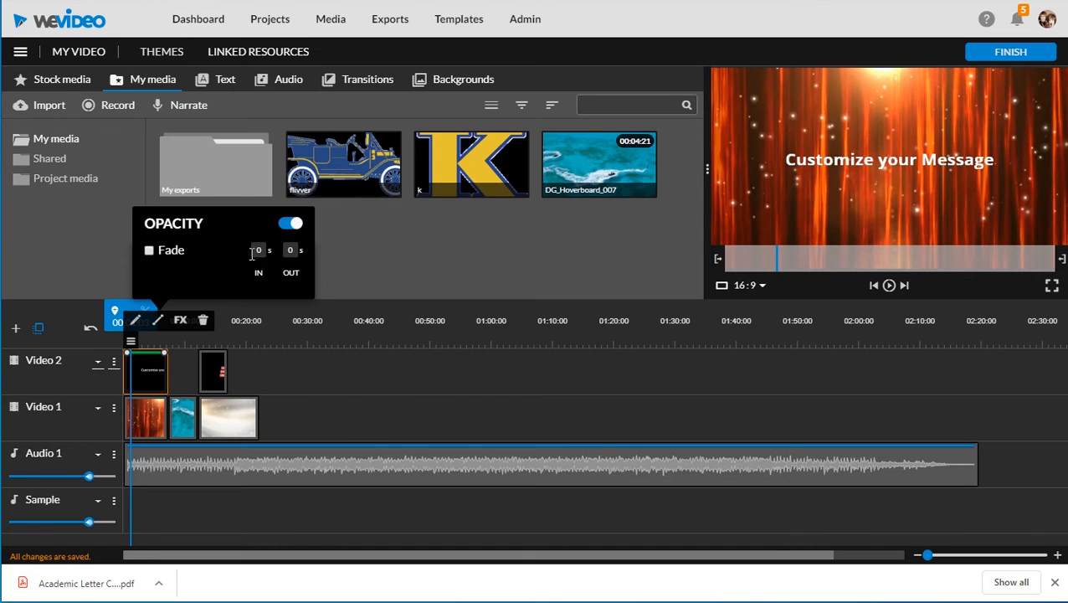
pyautogui.click(149, 251)
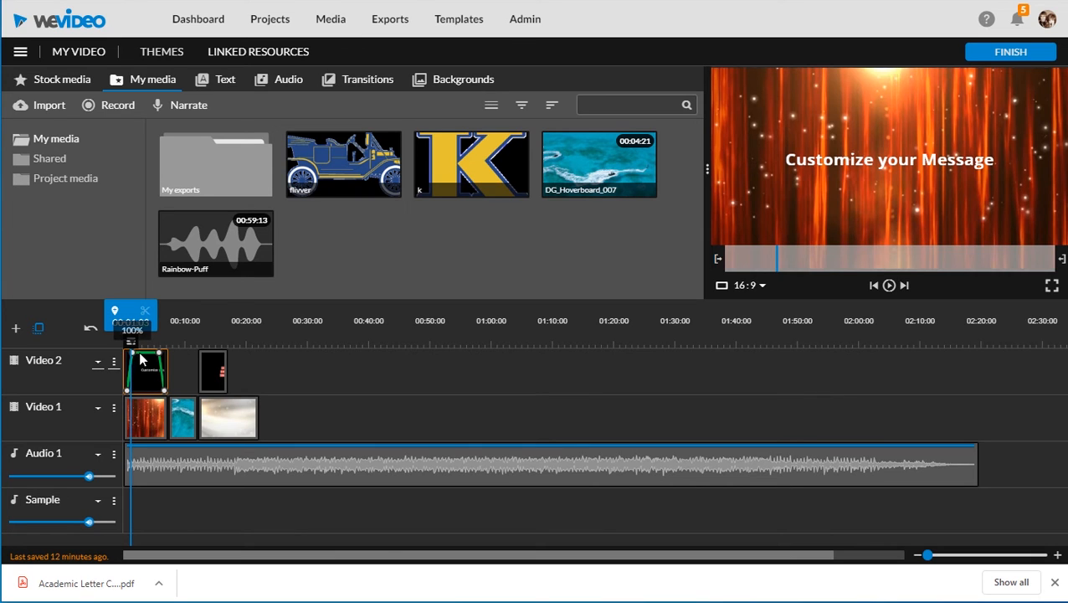
# Reshape the title clip's opacity curve by moving its two upper points lower and inward, the first to about 84%.
pyautogui.moveTo(132, 356)
pyautogui.moveTo(132, 352); pyautogui.dragTo(158, 363)
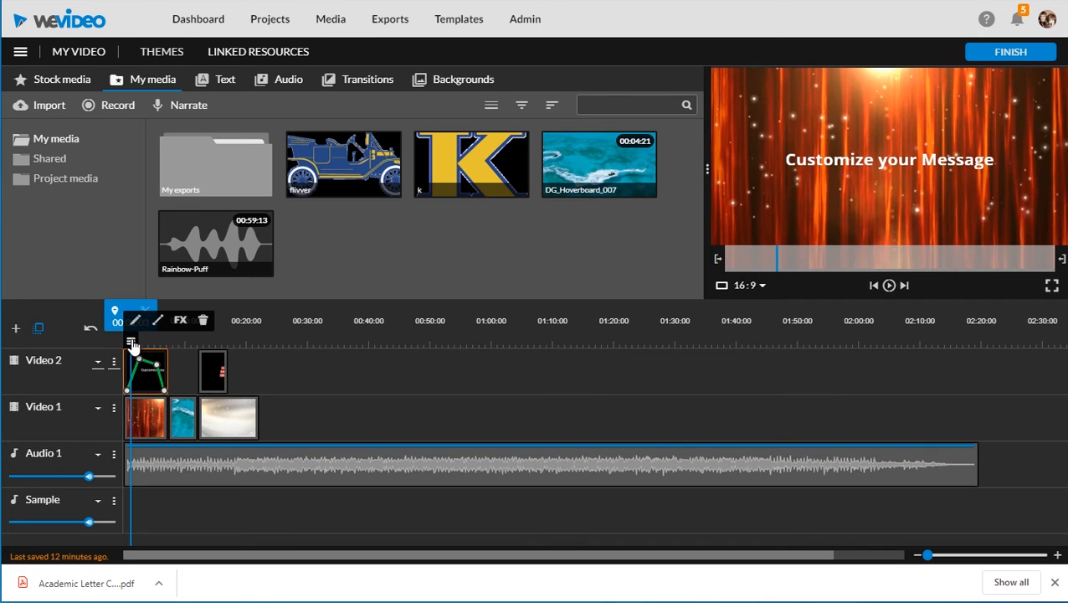
pyautogui.click(157, 320)
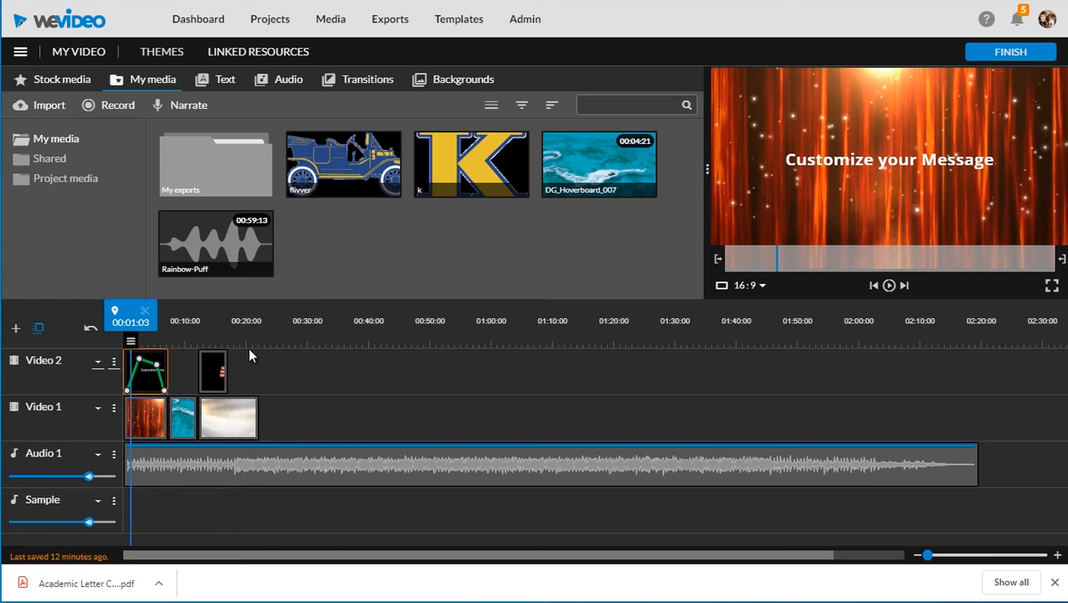
pyautogui.click(262, 366)
# Preview the available effects for the first title clip, from Image Stabilization and Blur to Sepia and Sharpen, and close them without applying any.
pyautogui.click(141, 375)
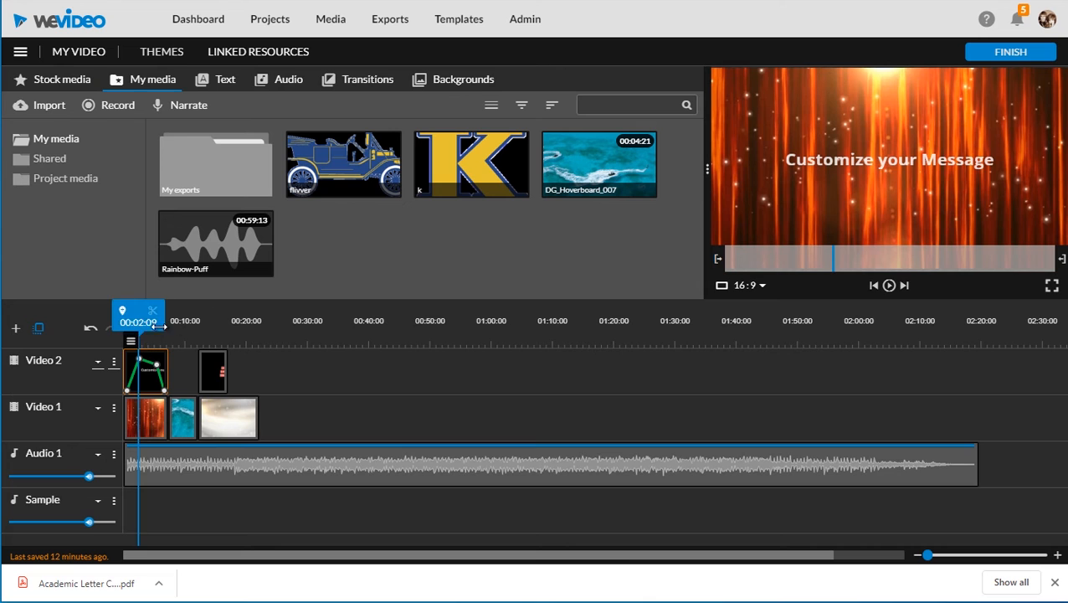
pyautogui.moveTo(134, 335)
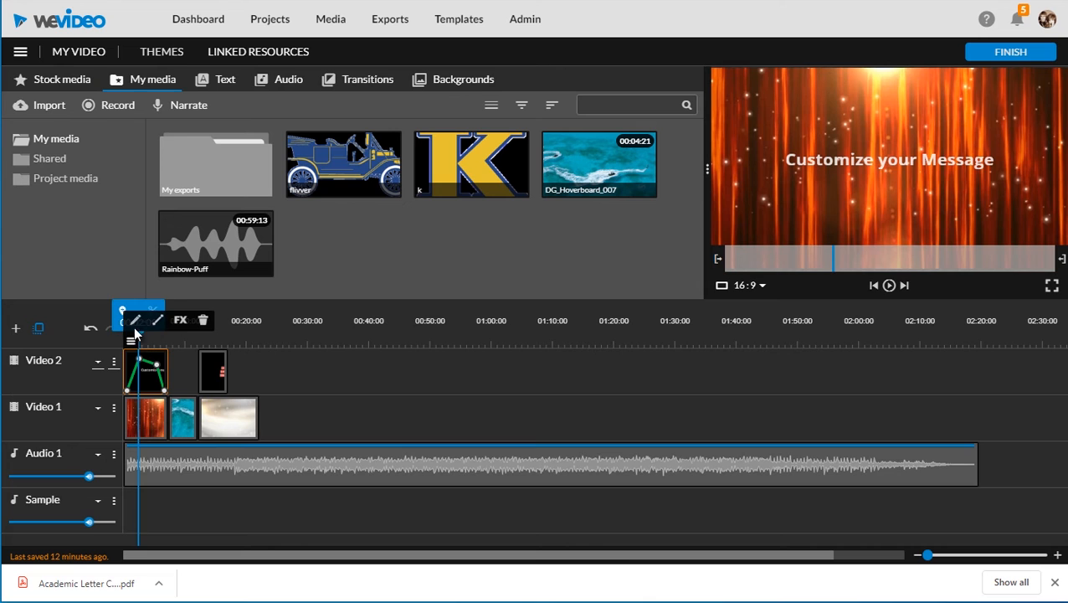
pyautogui.click(181, 322)
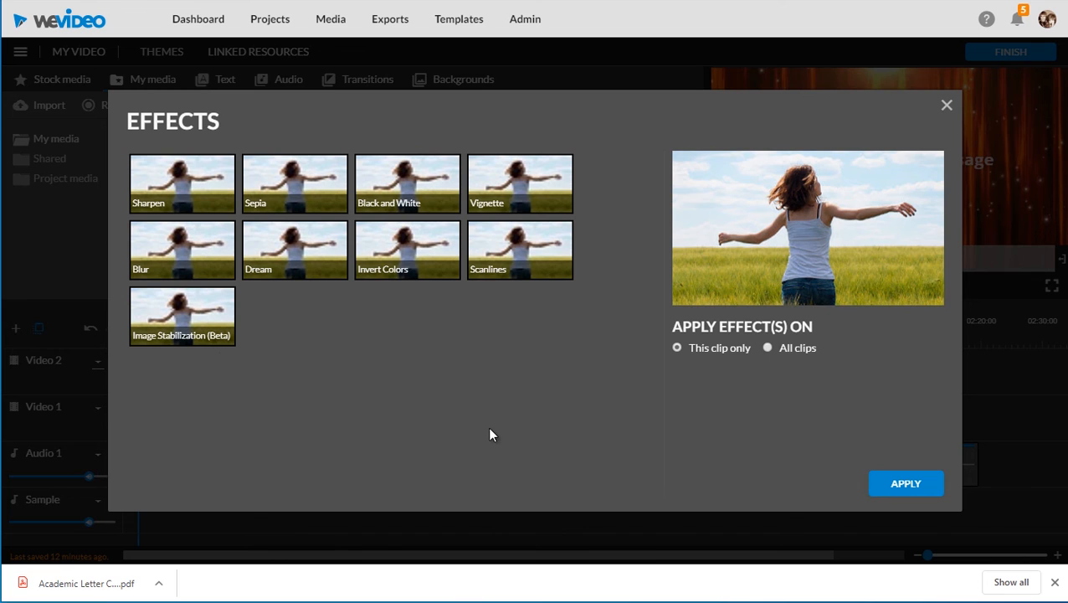
pyautogui.click(203, 331)
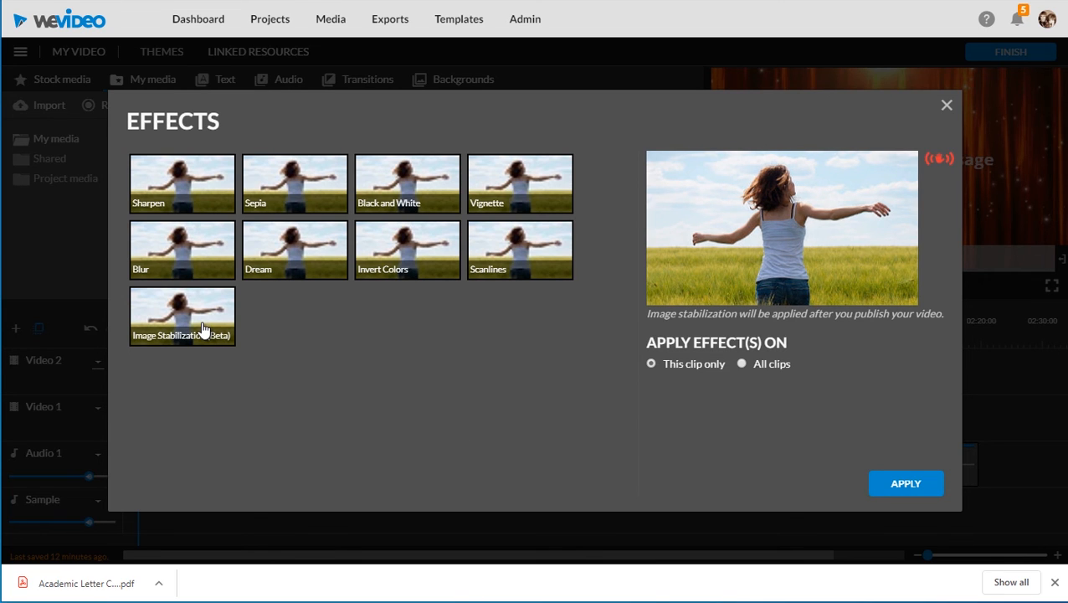
pyautogui.click(206, 262)
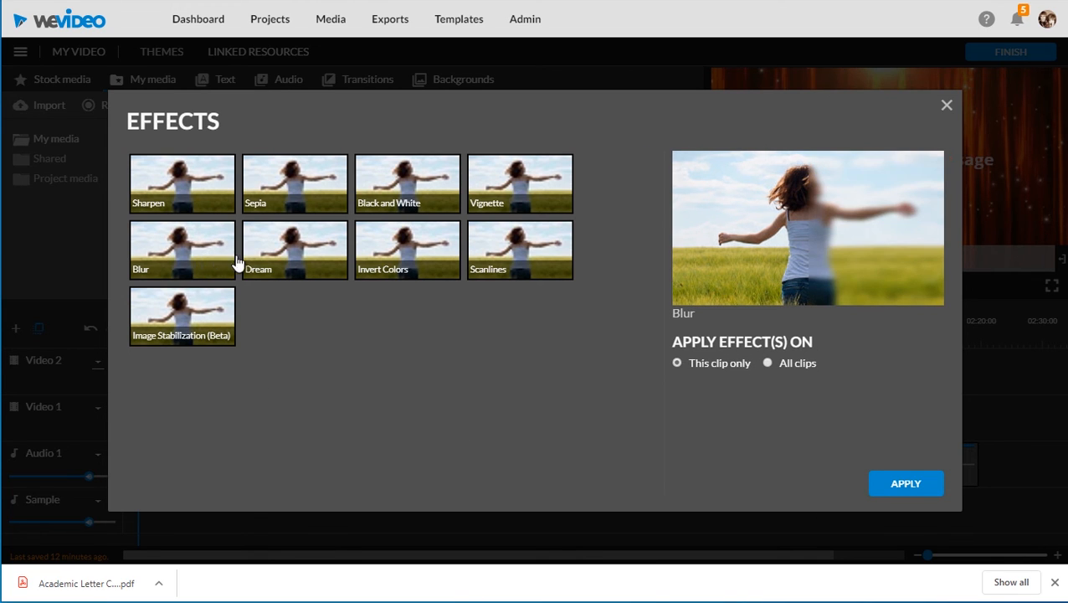
pyautogui.click(289, 262)
pyautogui.click(374, 255)
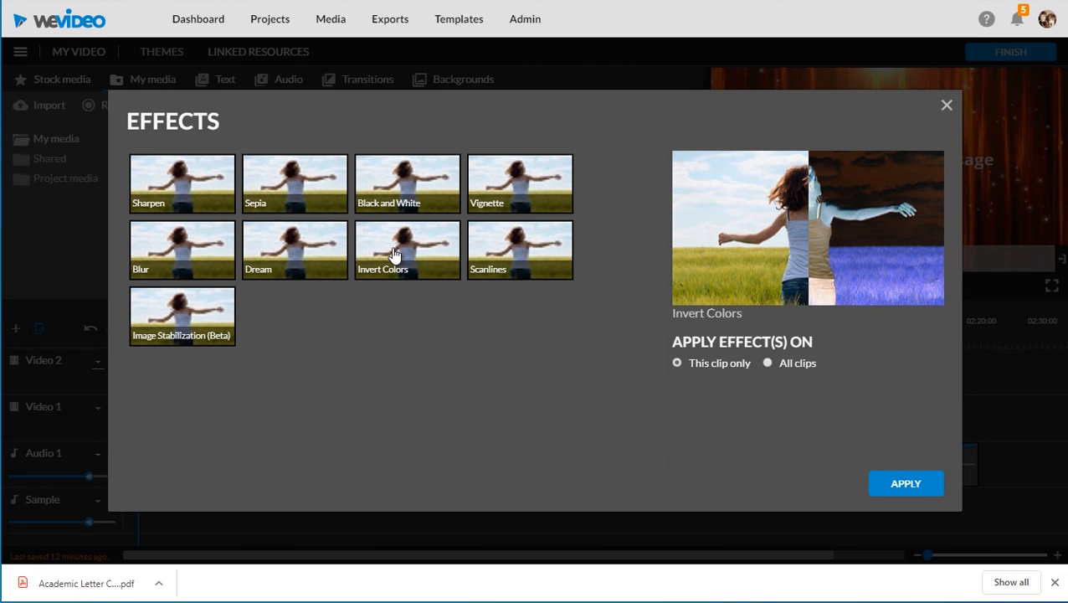
pyautogui.click(513, 251)
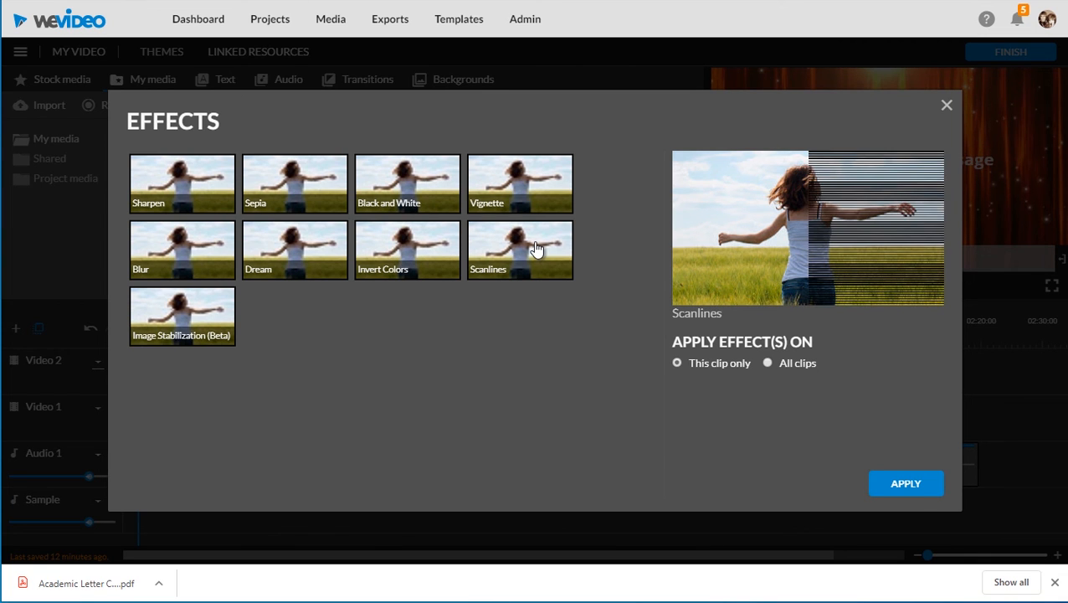
pyautogui.click(551, 200)
pyautogui.click(427, 199)
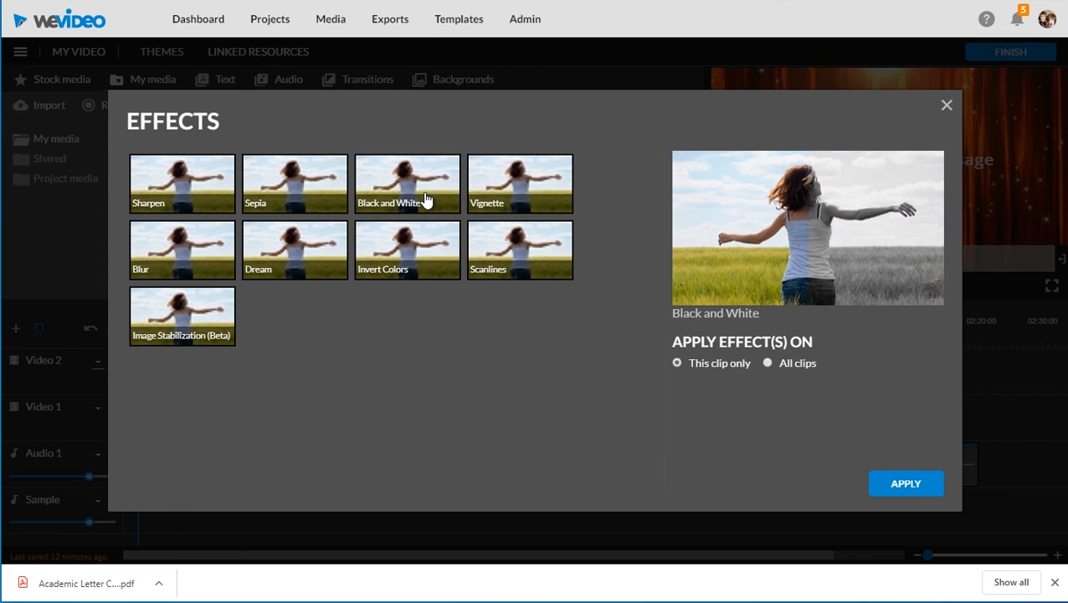
pyautogui.click(309, 202)
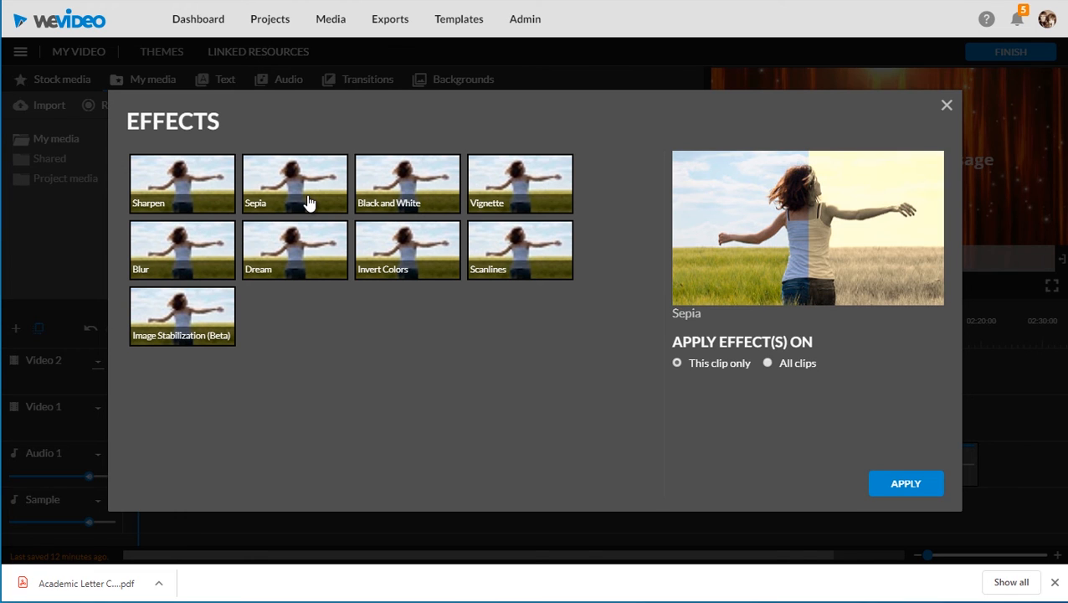
pyautogui.click(204, 195)
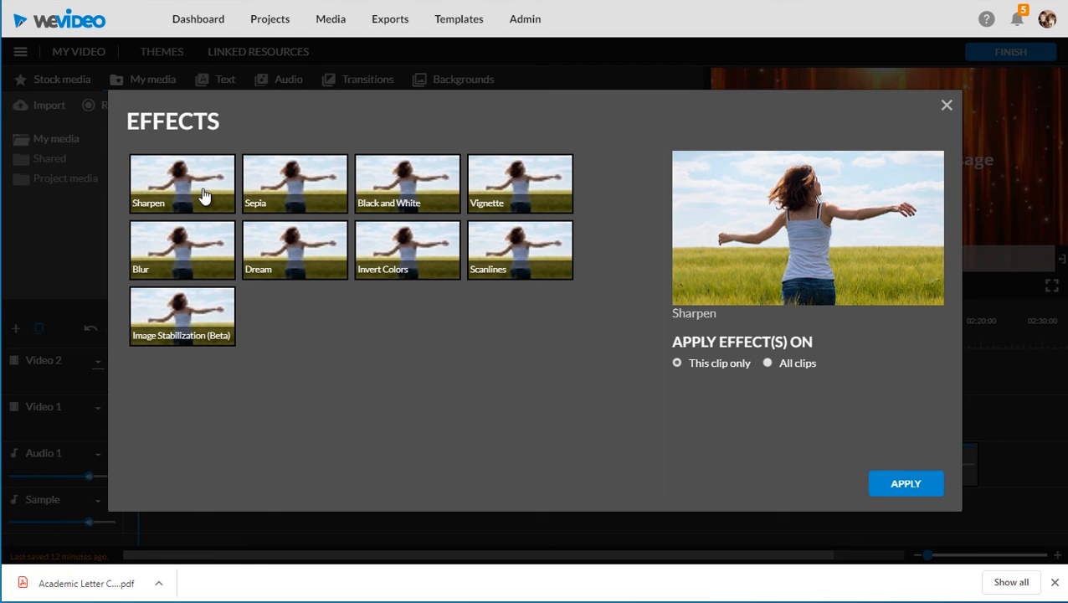
pyautogui.click(947, 105)
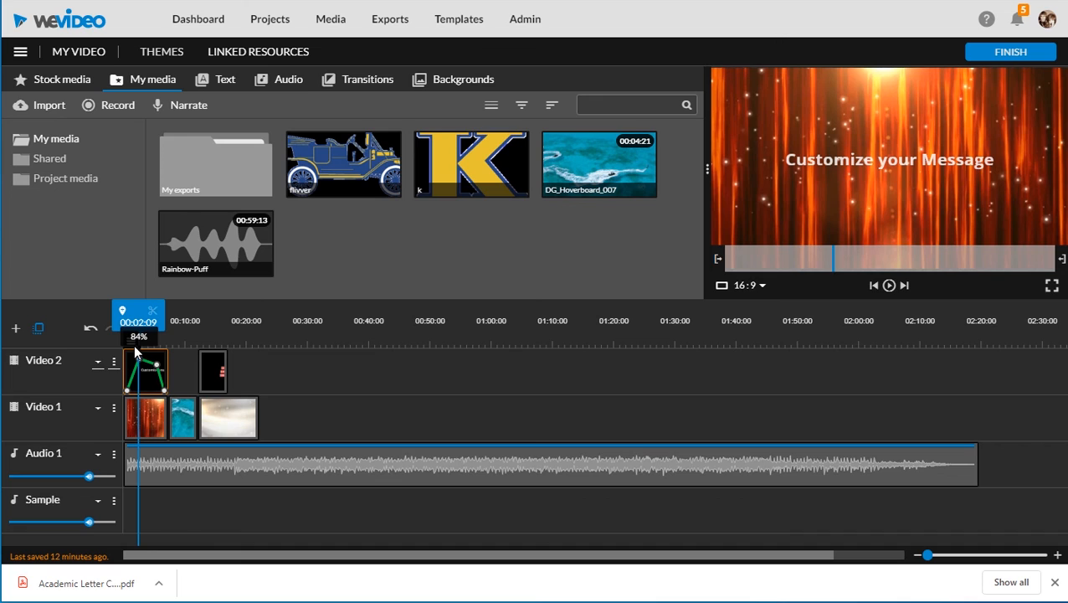
pyautogui.moveTo(131, 344)
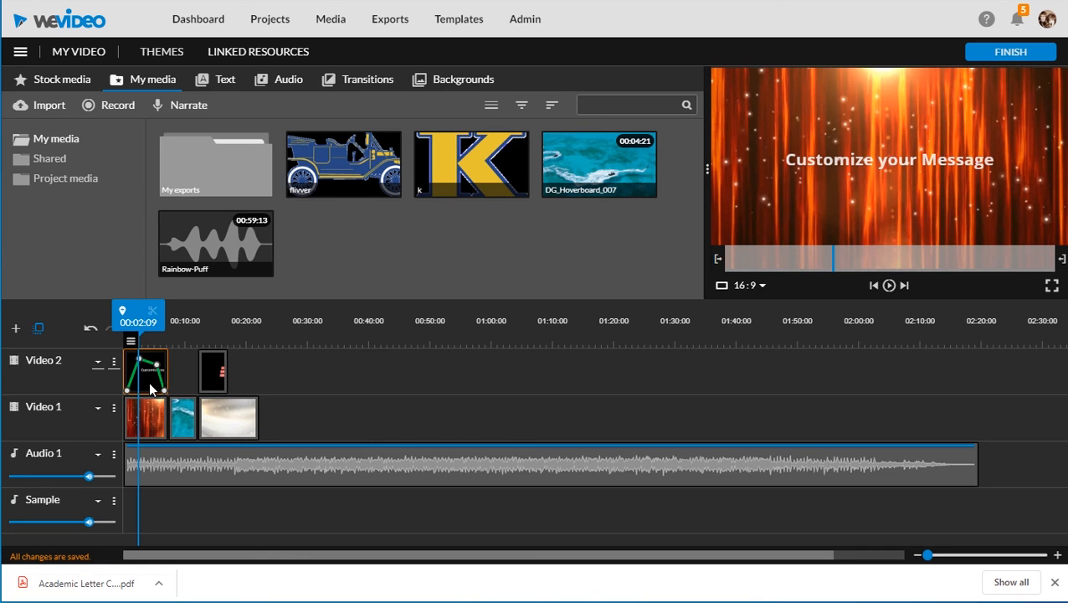
# Open the Layer Cake title clip on Video 2 for editing, and set its text colour to red and its banner colour to white.
pyautogui.click(213, 376)
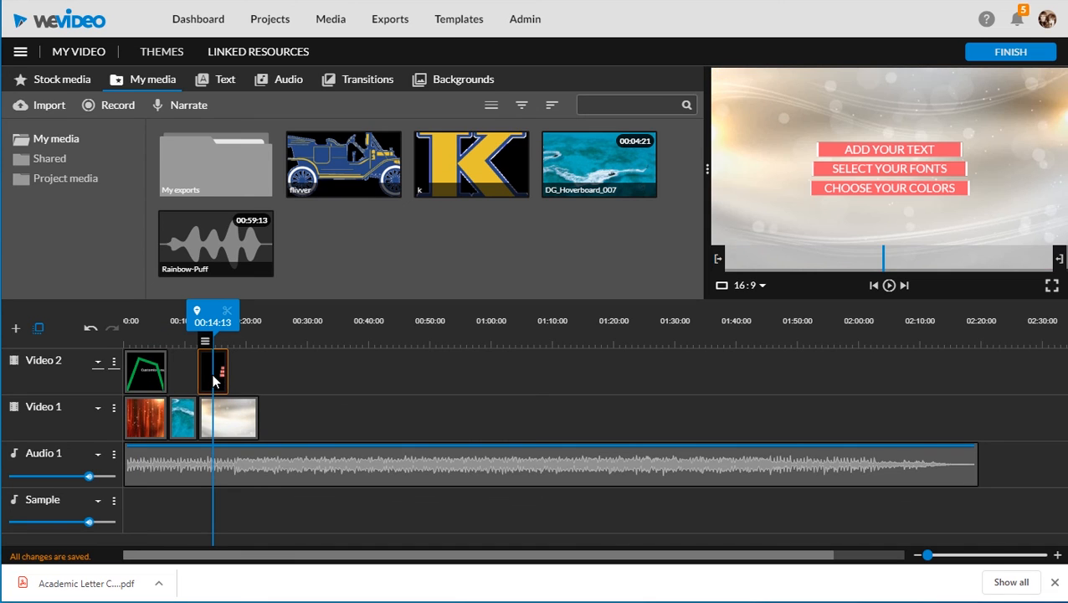
pyautogui.moveTo(205, 341)
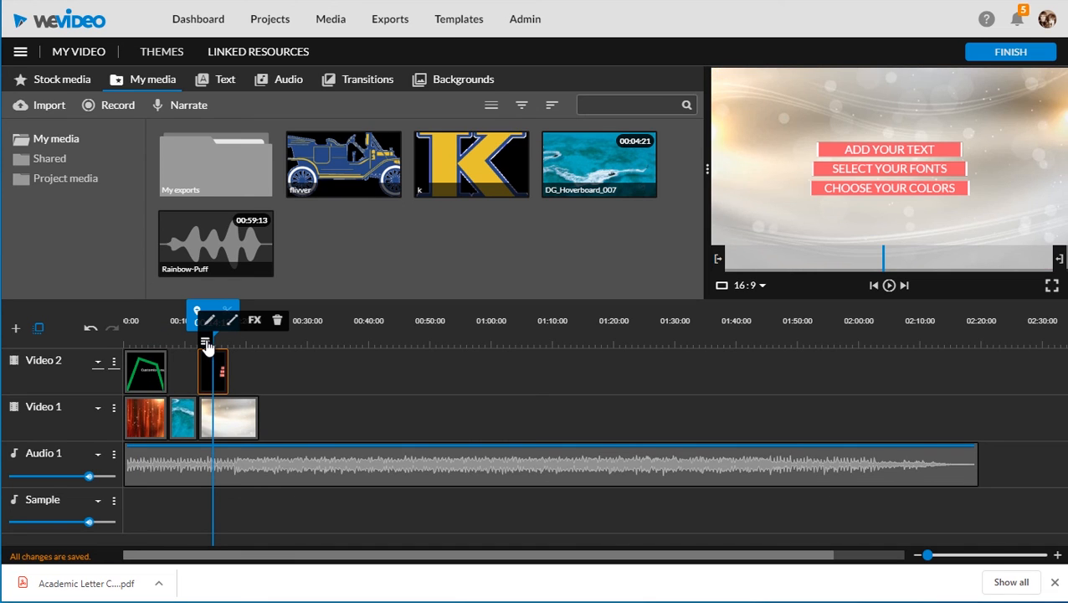
pyautogui.doubleClick(209, 366)
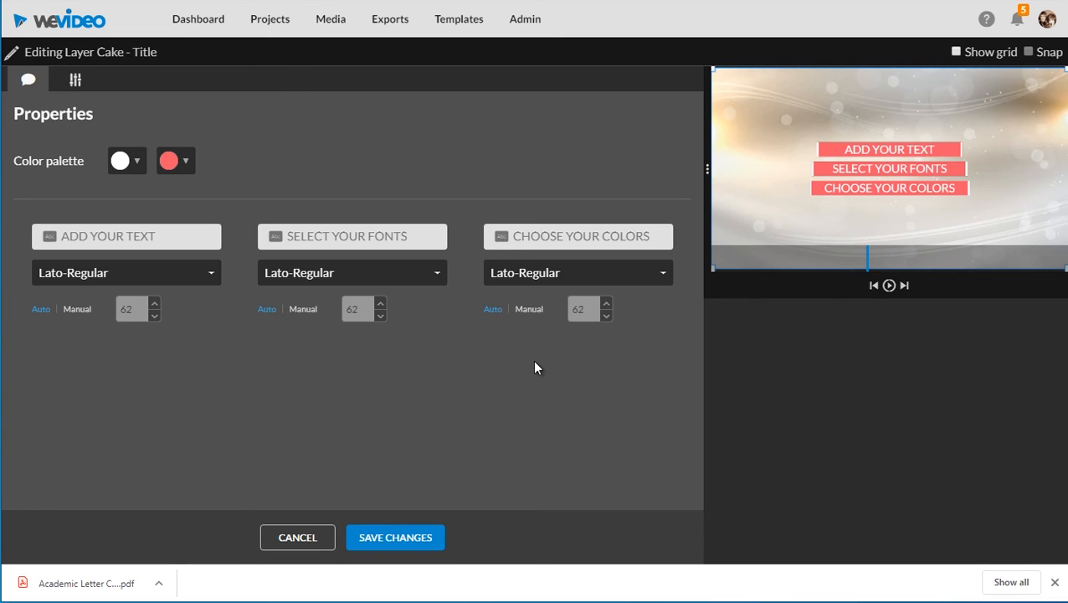
pyautogui.click(137, 163)
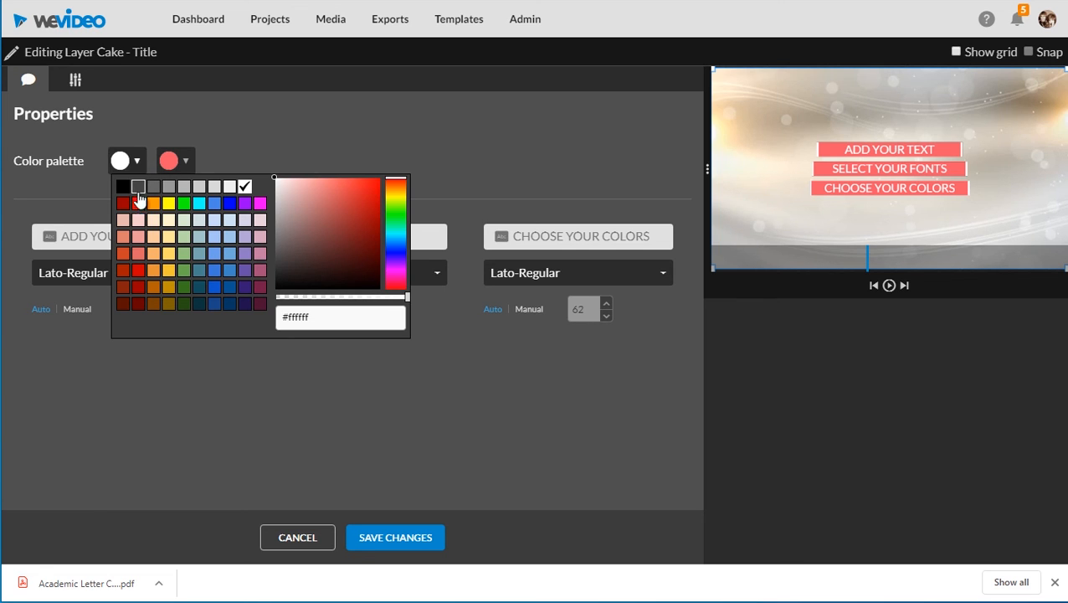
pyautogui.click(138, 202)
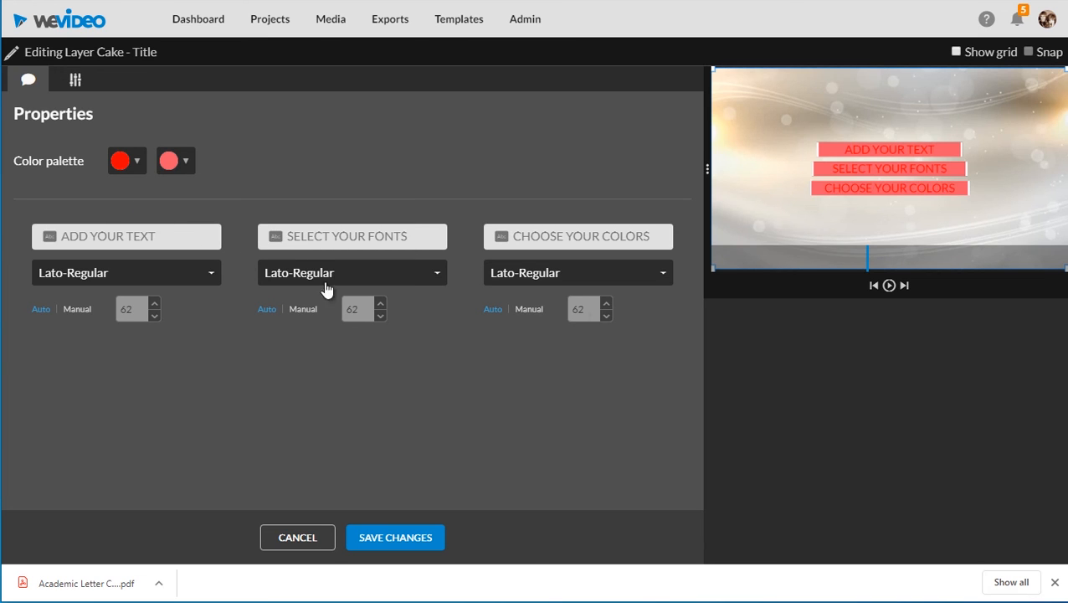
pyautogui.click(188, 164)
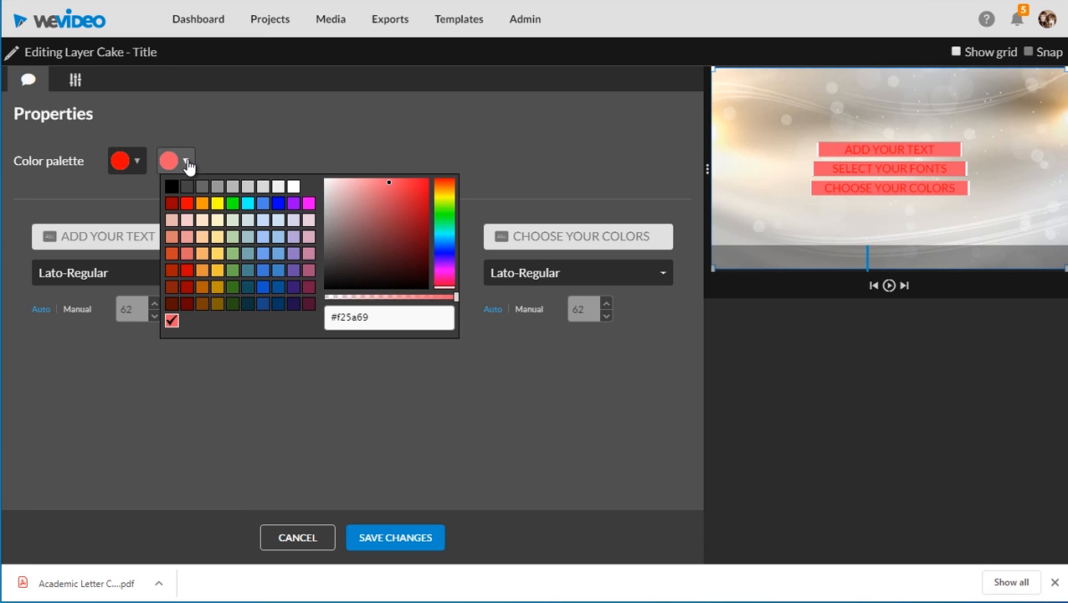
pyautogui.click(290, 187)
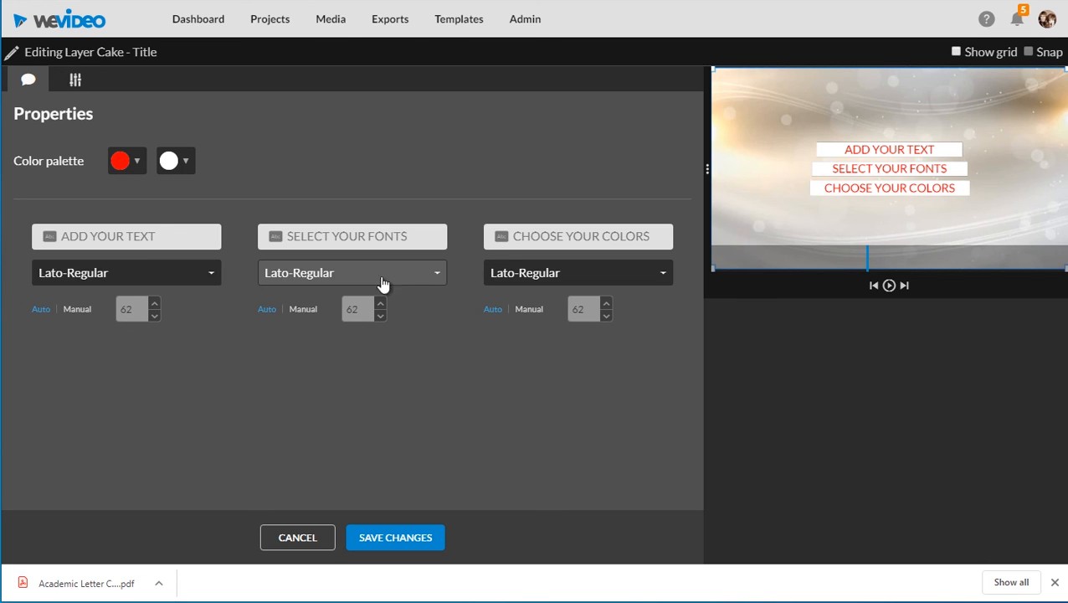
# Change the font of the "SELECT YOUR FONTS" line to AlfaSlabOne and discard all edits to the title clip.
pyautogui.click(436, 276)
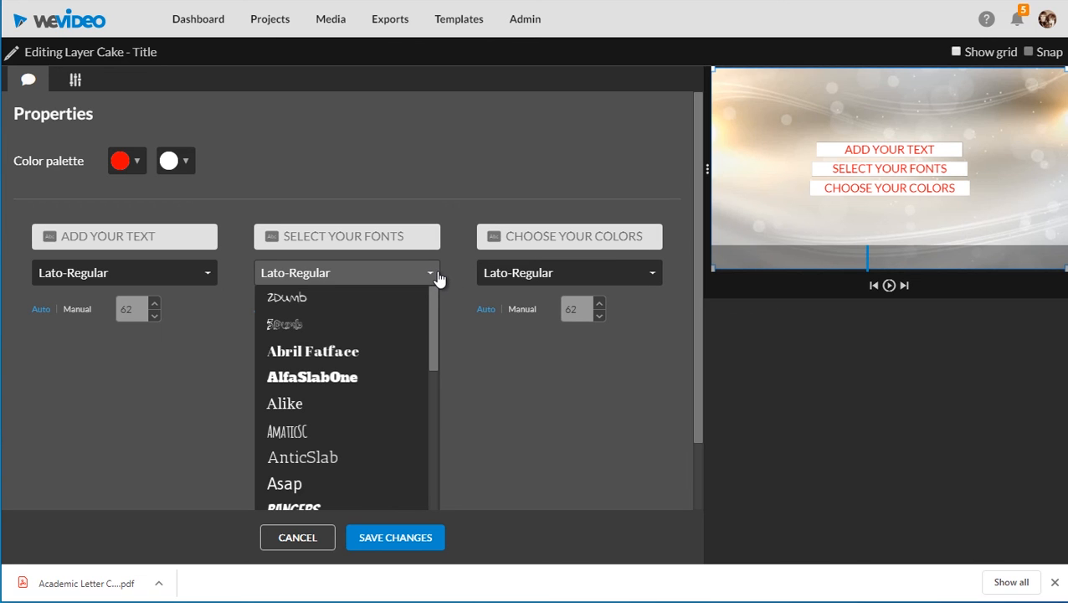
pyautogui.click(323, 377)
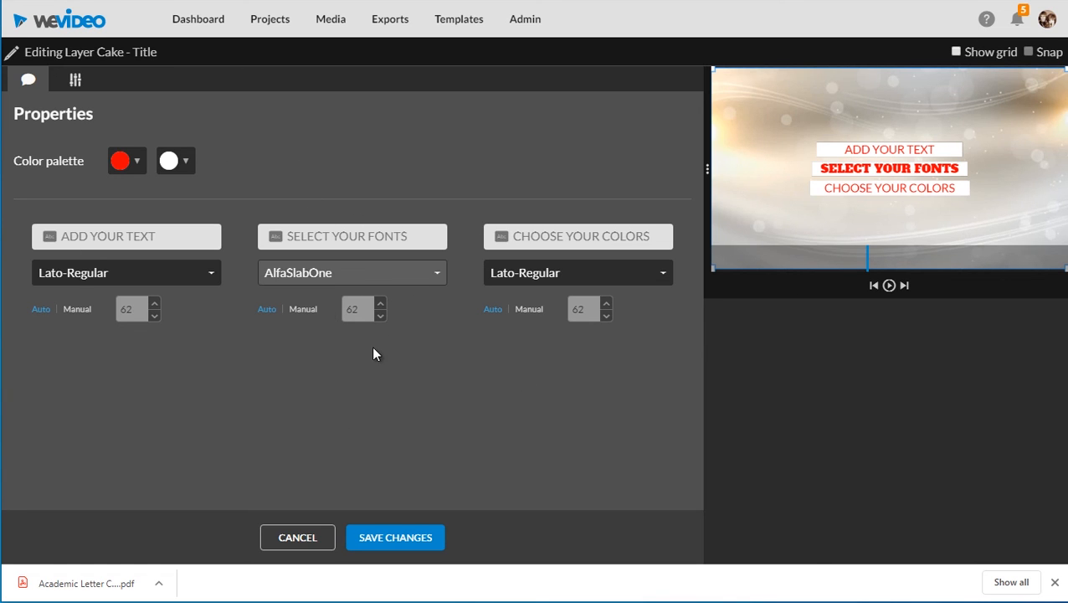
pyautogui.click(301, 540)
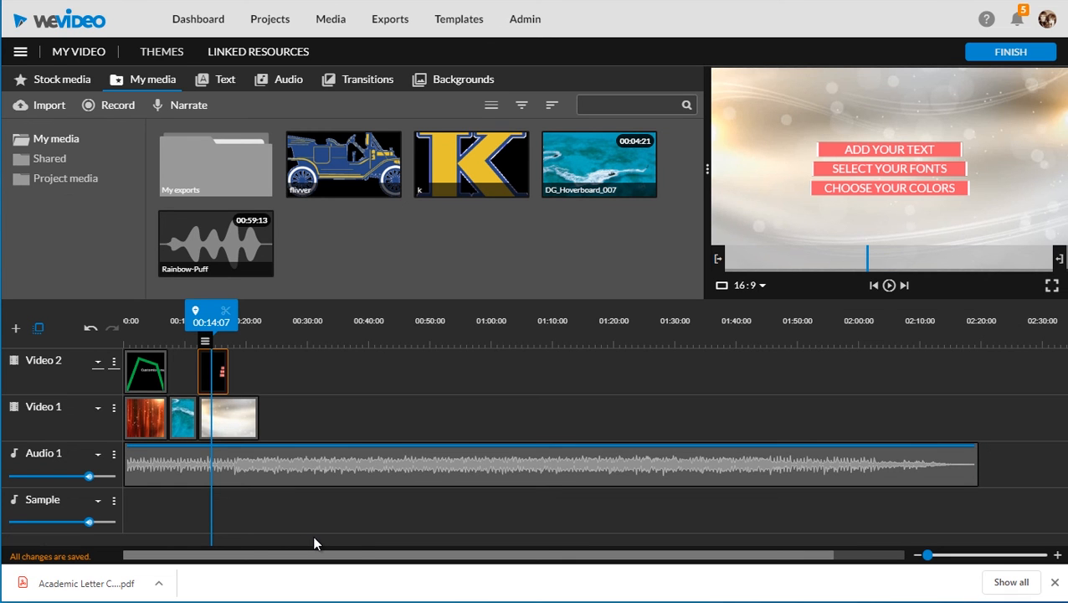